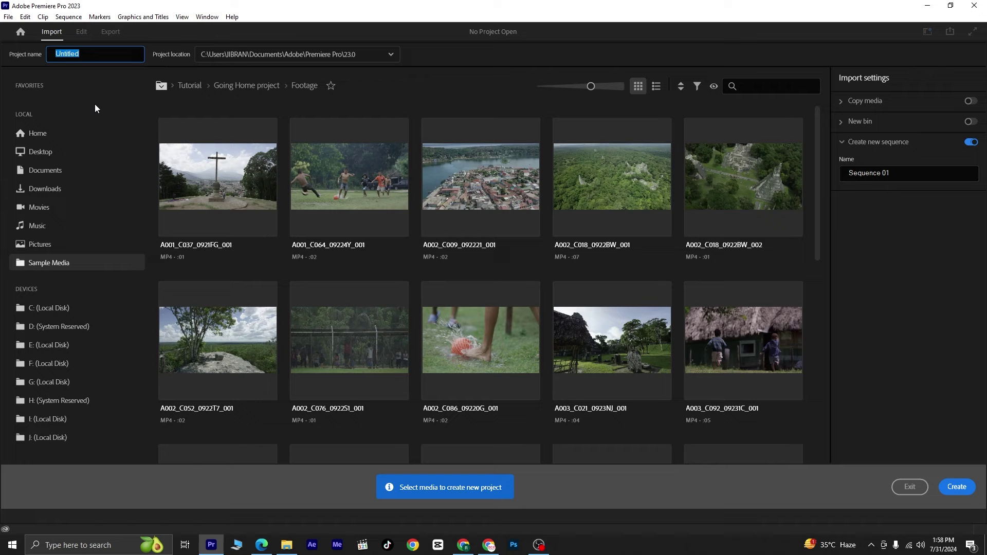
# Create a project named Food and import food.jpg from the Desktop
pyautogui.write('Food')
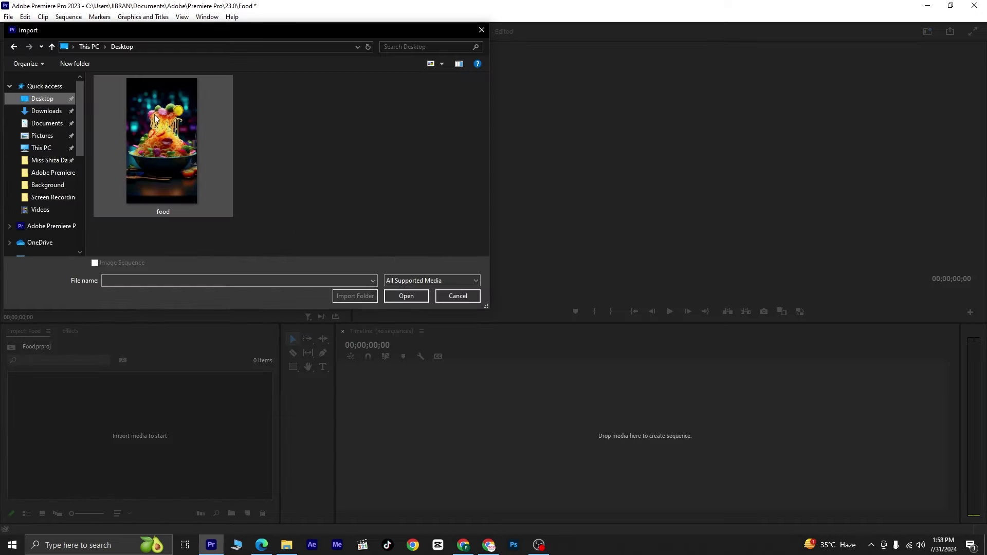
pyautogui.click(161, 141)
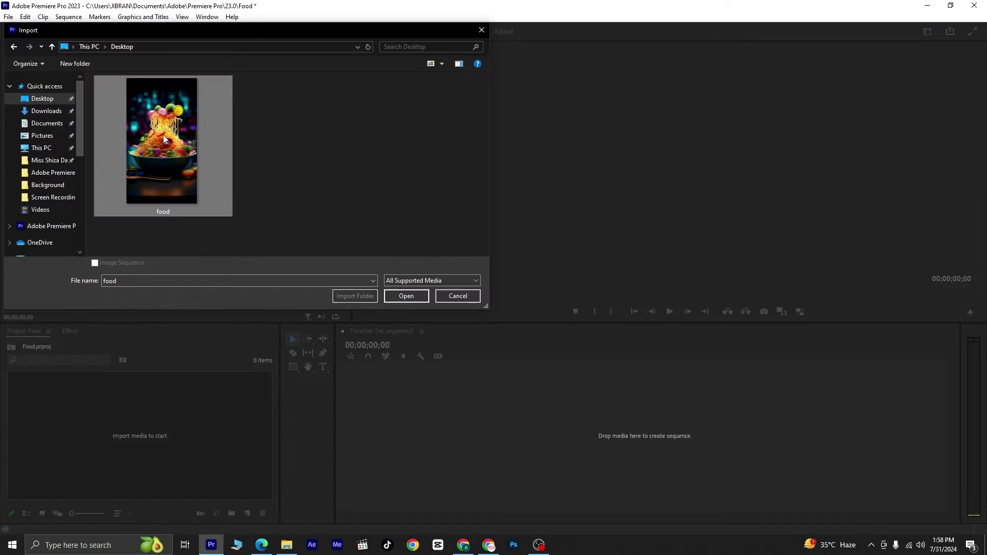
pyautogui.click(407, 296)
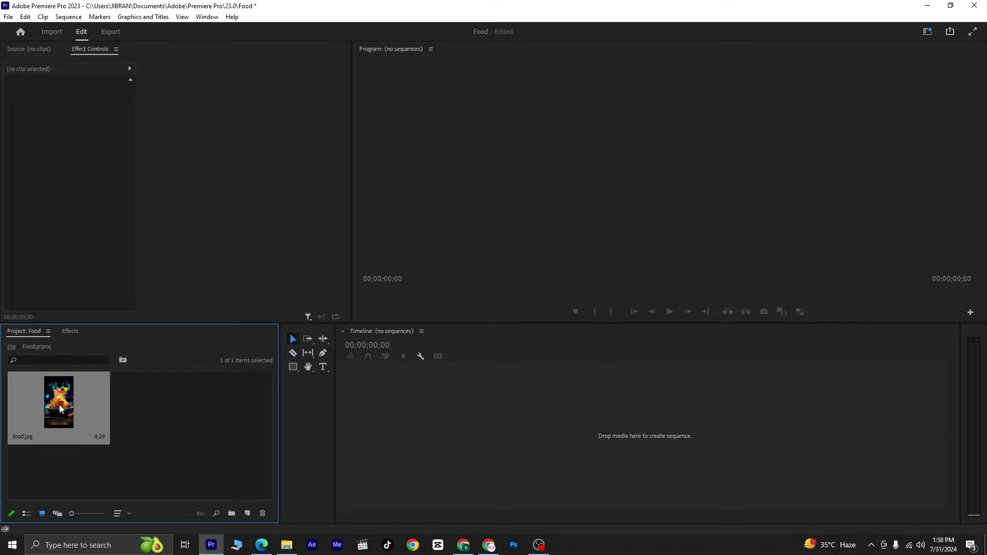
# Build a 'food' sequence from food.jpg and apply the Crop effect to the clip
pyautogui.moveTo(62, 411); pyautogui.dragTo(653, 430)
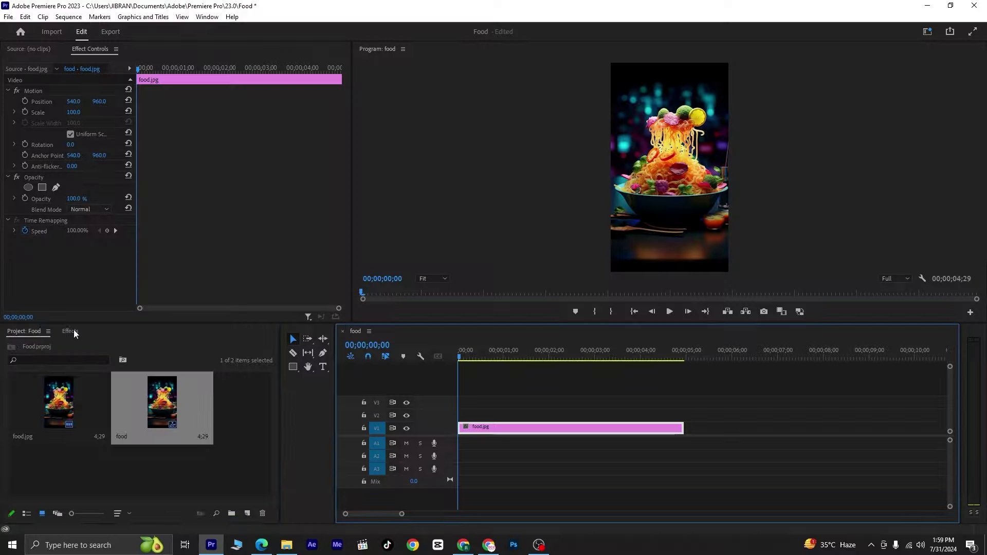
pyautogui.click(70, 331)
pyautogui.write('crop')
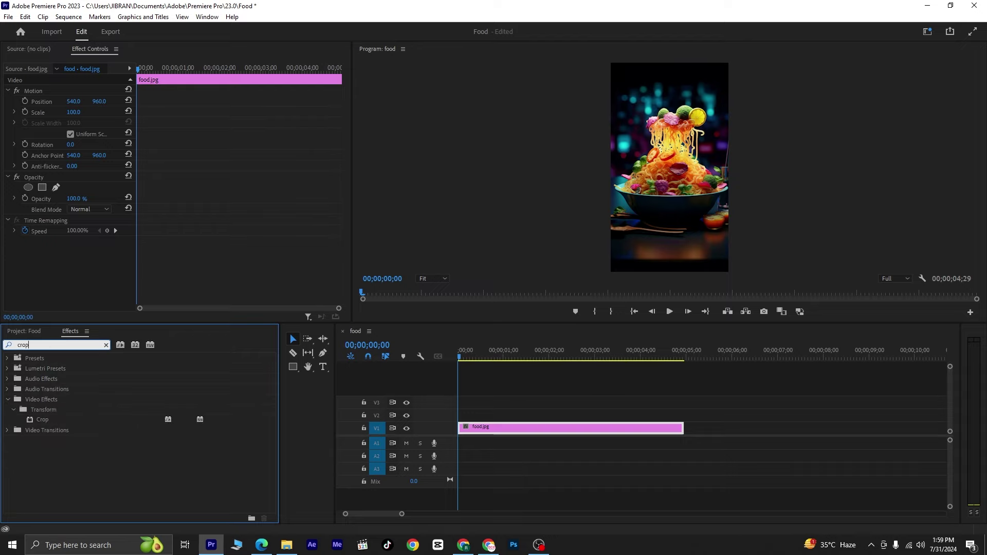
pyautogui.doubleClick(57, 421)
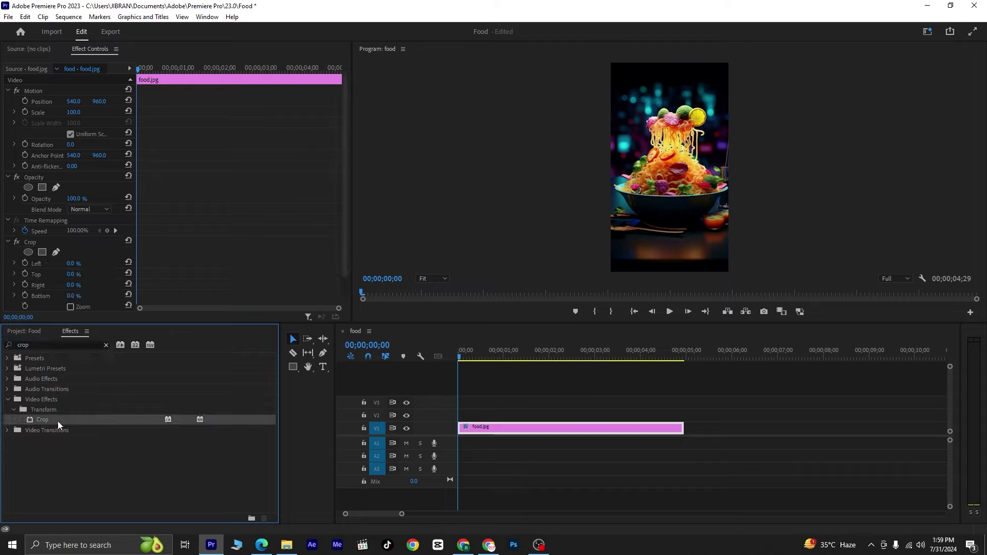
# Search the Effects panel for 'trans' and pick Transform under Distort
pyautogui.doubleClick(63, 340)
pyautogui.write('t')
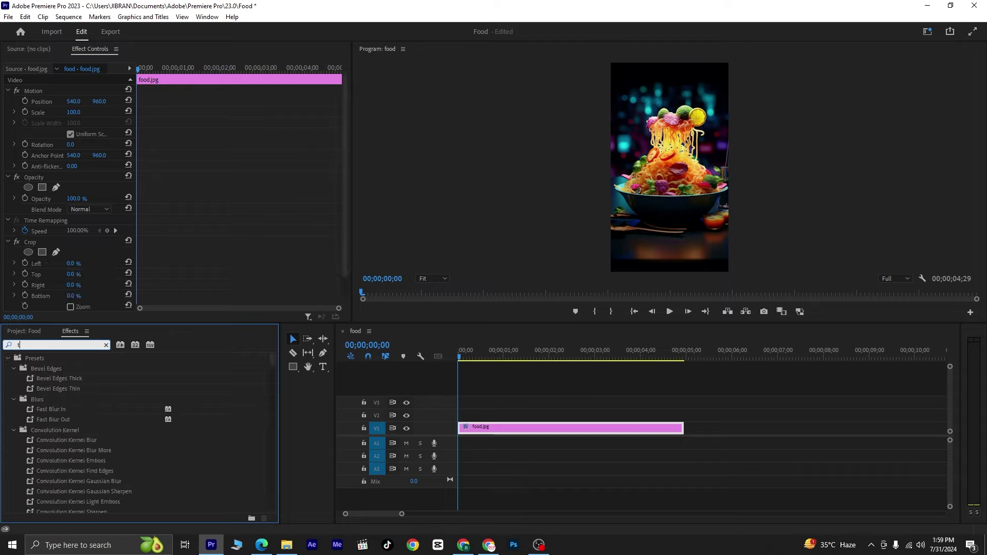
pyautogui.write('rans')
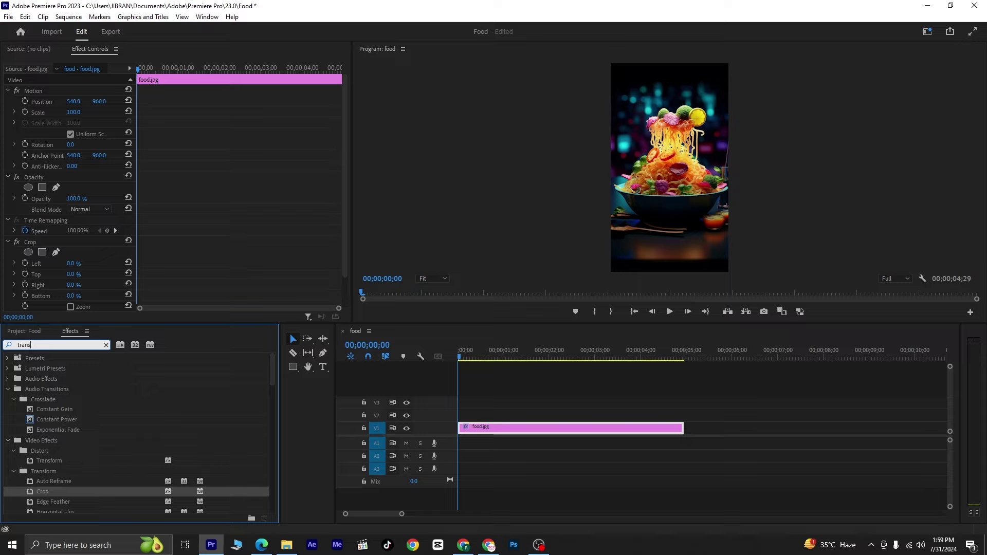
pyautogui.click(54, 461)
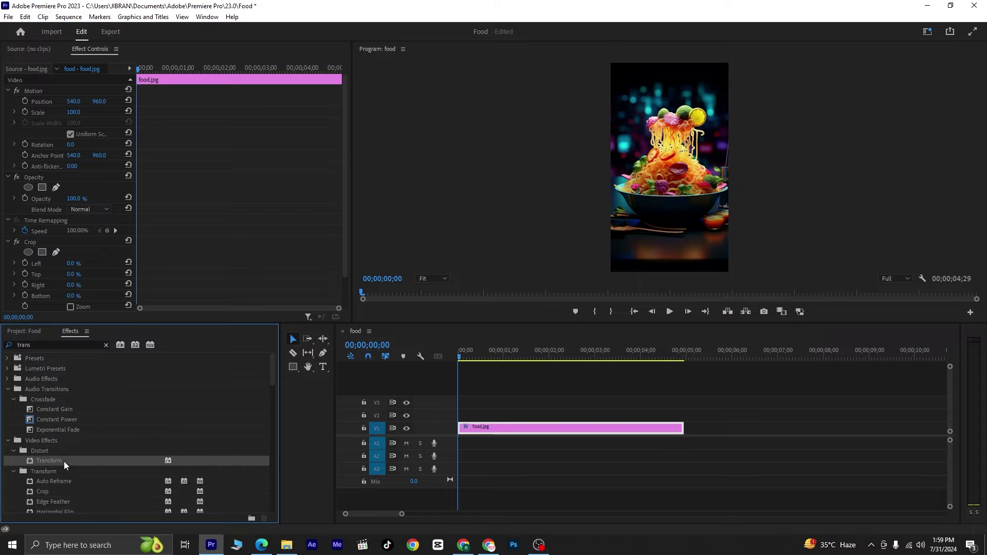
# Add Transform to the food clip and Alt-drag copies to stack it on V1–V5
pyautogui.moveTo(56, 461); pyautogui.dragTo(511, 428)
pyautogui.click(106, 345)
pyautogui.click(516, 430)
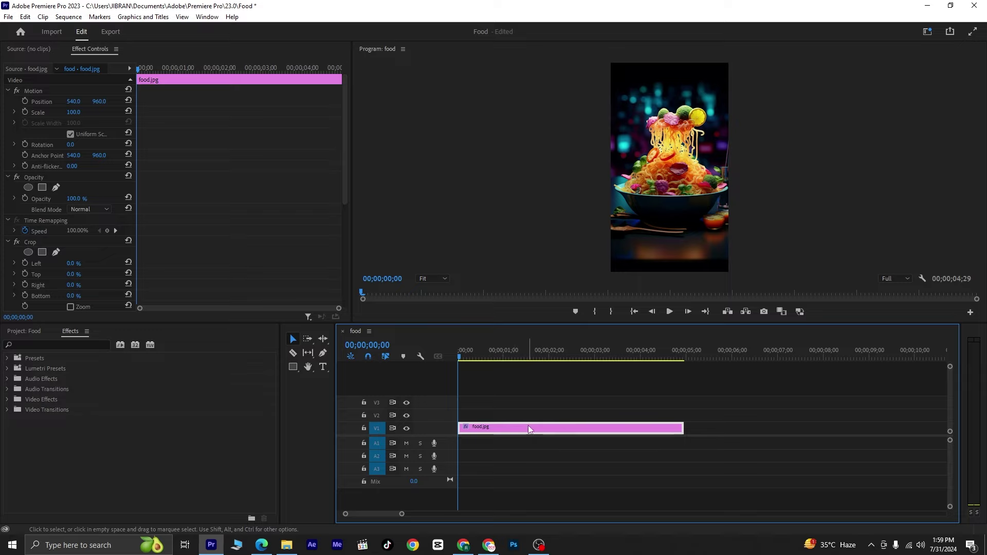
pyautogui.keyDown('alt'); pyautogui.moveTo(528, 425); pyautogui.dragTo(540, 381); pyautogui.keyUp('alt')
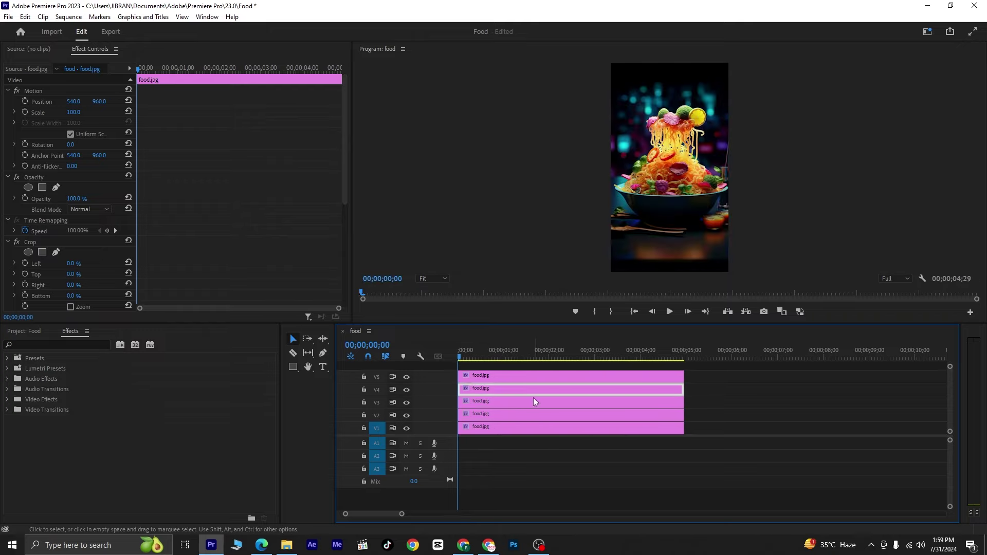
pyautogui.click(504, 429)
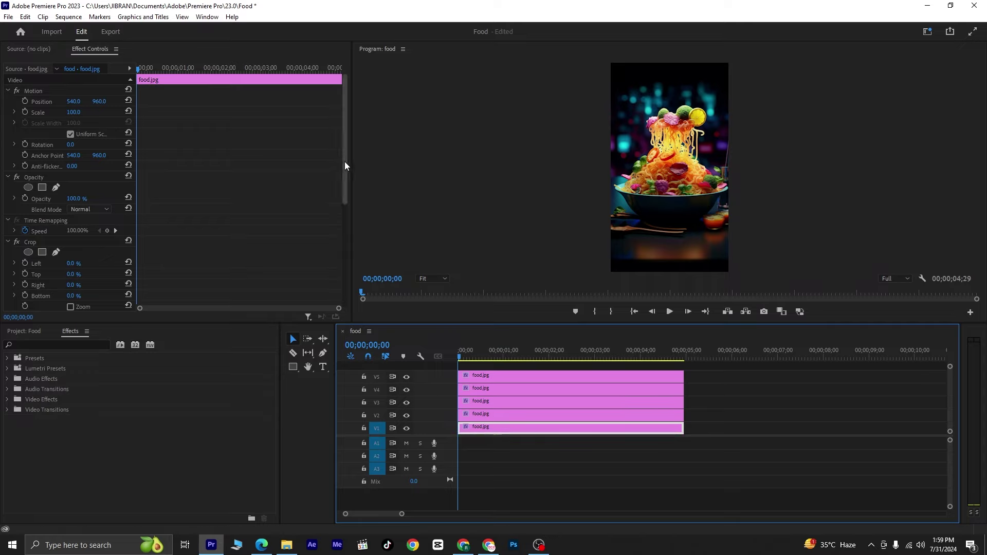
pyautogui.moveTo(345, 162); pyautogui.dragTo(329, 217)
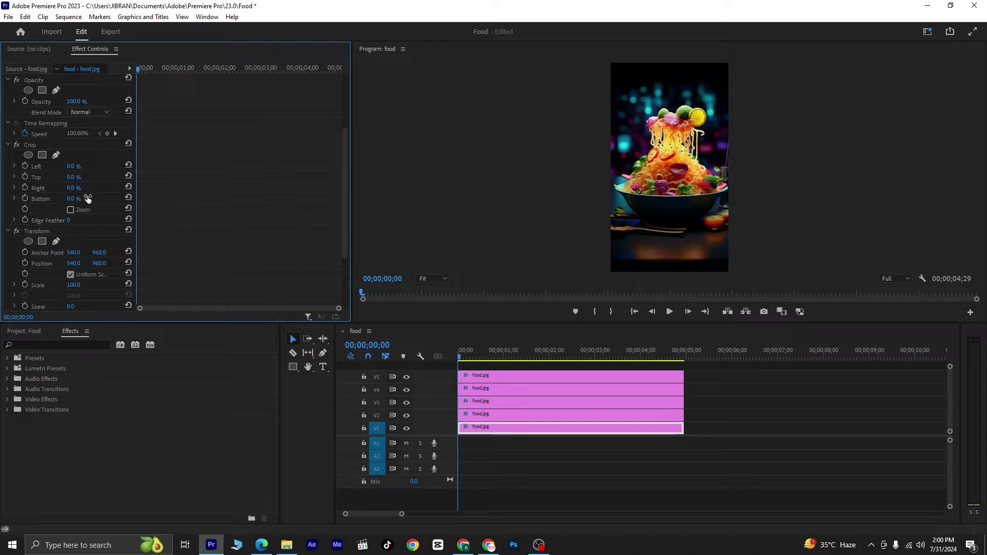
# Crop V1 to Right 80%, and V2 to Left 20%, Right 60%
pyautogui.click(81, 187)
pyautogui.write('80')
pyautogui.click(443, 242)
pyautogui.click(516, 415)
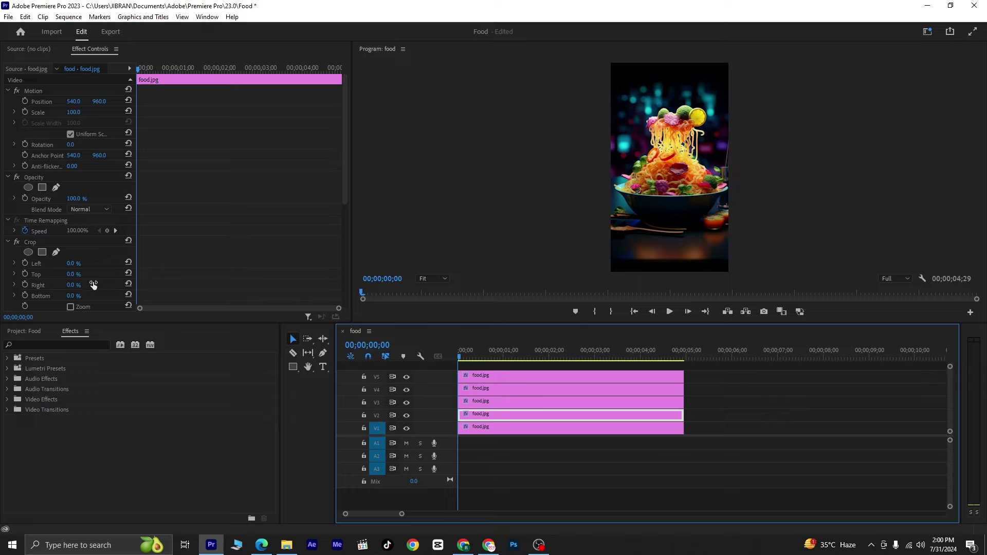
pyautogui.click(71, 263)
pyautogui.write('20')
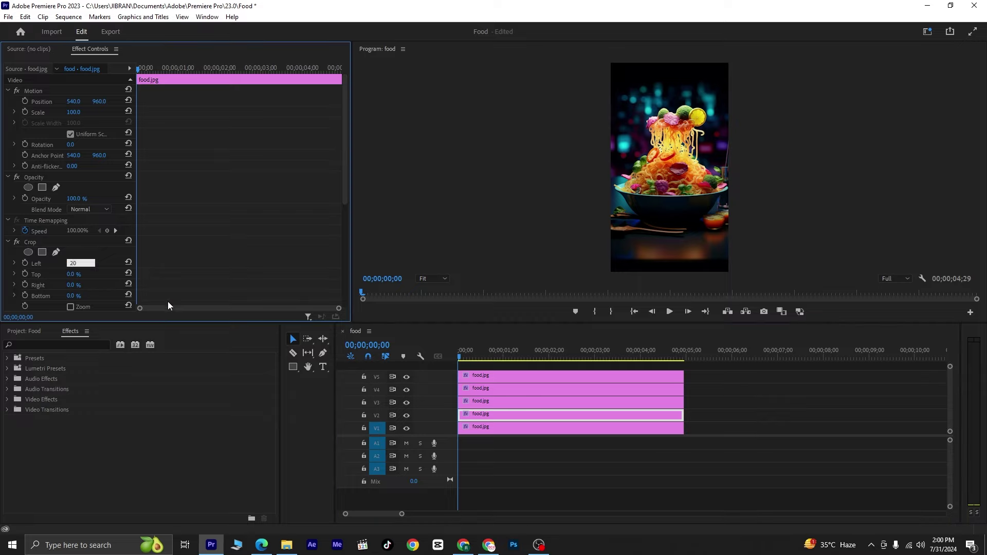
pyautogui.click(73, 285)
pyautogui.write('60')
pyautogui.press('Return')
# Crop the V3 copy to a central strip with Left 40% and Right 40%
pyautogui.click(477, 401)
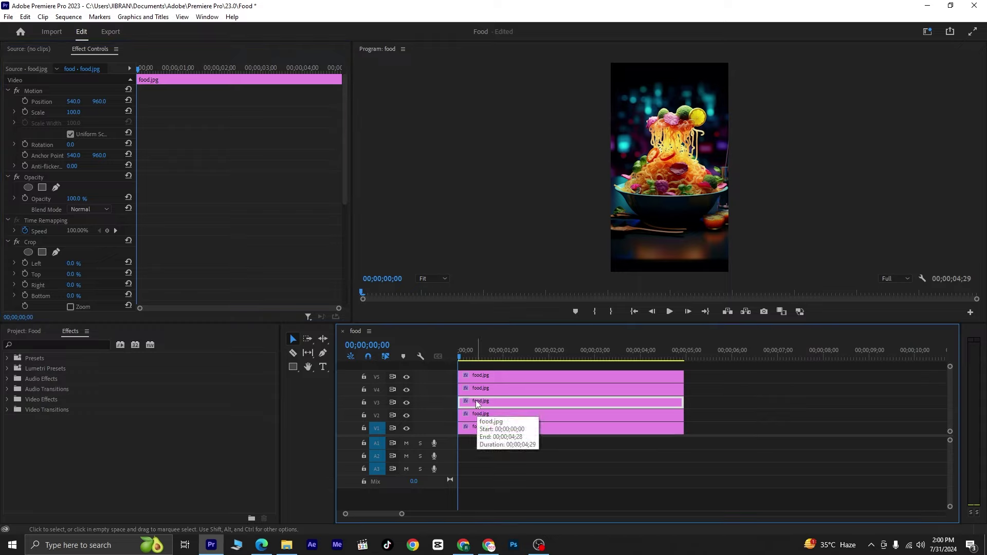
pyautogui.click(71, 263)
pyautogui.write('40')
pyautogui.press('Return')
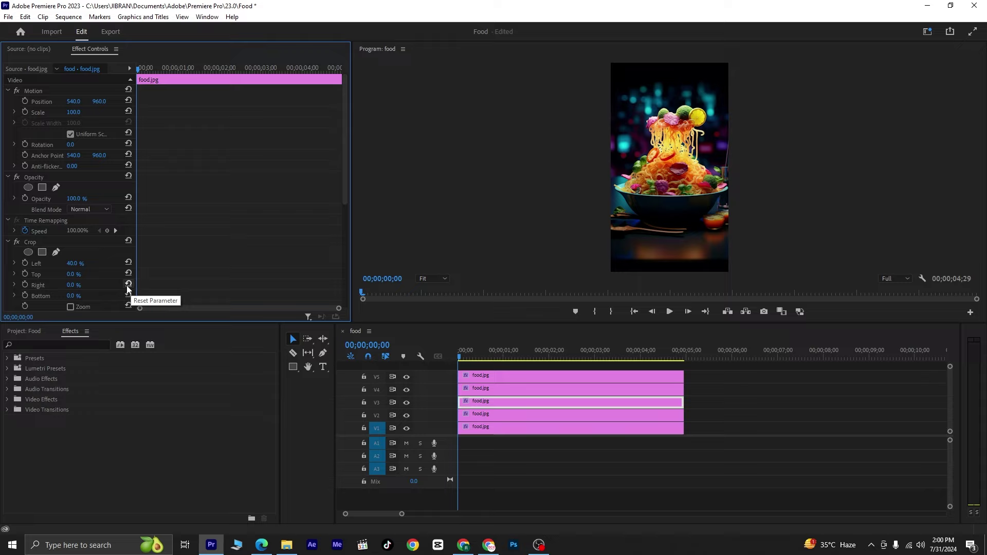
pyautogui.click(73, 285)
pyautogui.write('40')
pyautogui.press('Return')
pyautogui.click(486, 390)
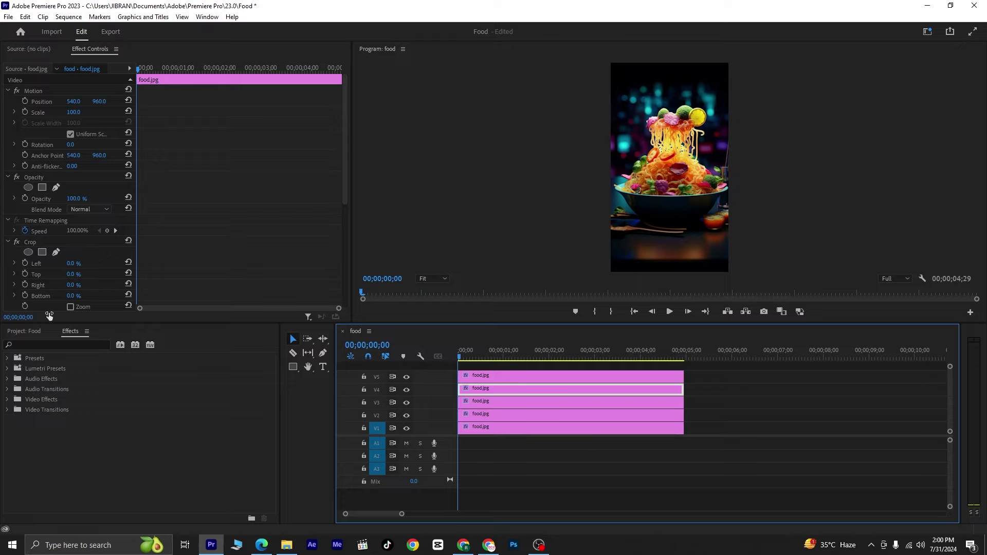
# Set the V4 copy's Crop to Left 60% and Right 20%
pyautogui.click(73, 263)
pyautogui.write('60')
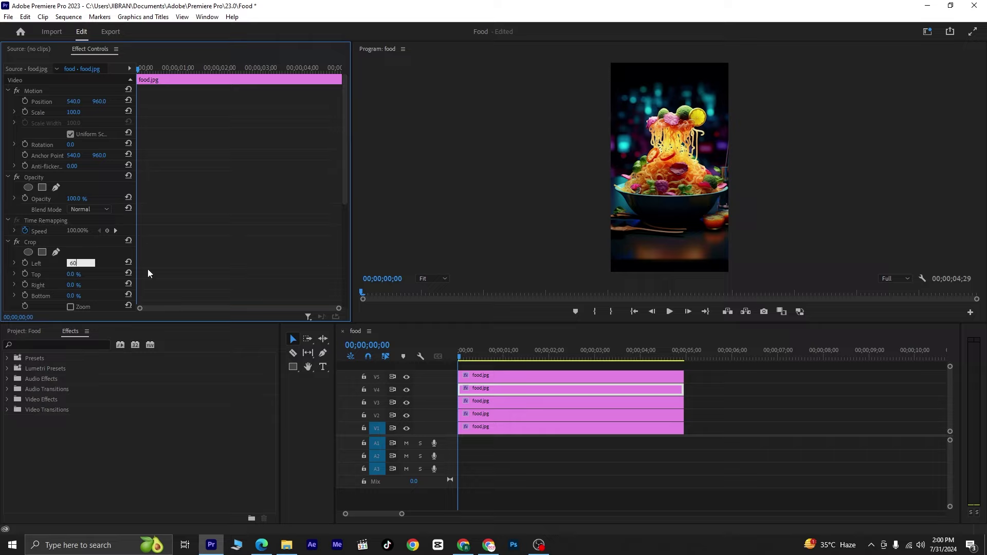
pyautogui.press('Return')
pyautogui.click(70, 285)
pyautogui.write('20')
pyautogui.press('Return')
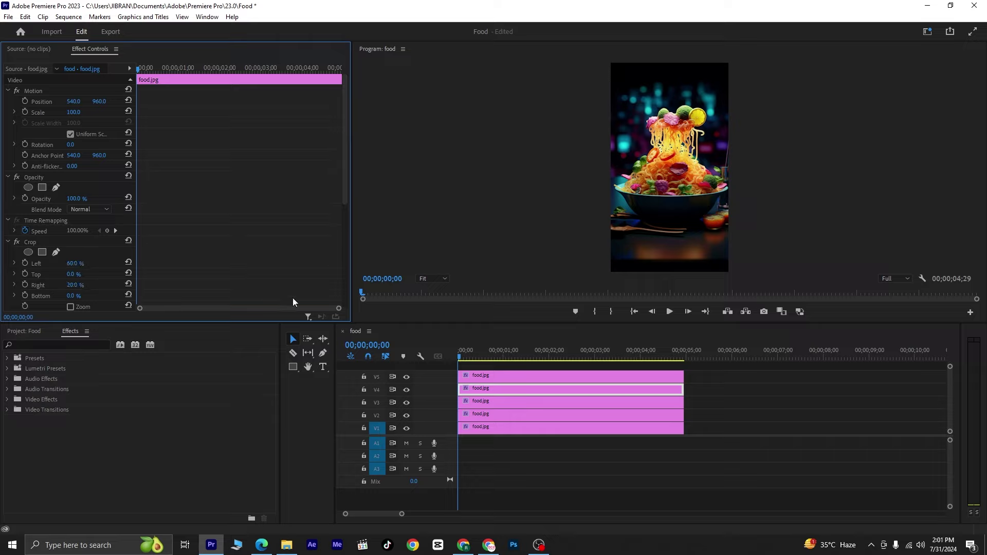
# Crop the V5 copy with Left 80% to form the last strip
pyautogui.click(571, 376)
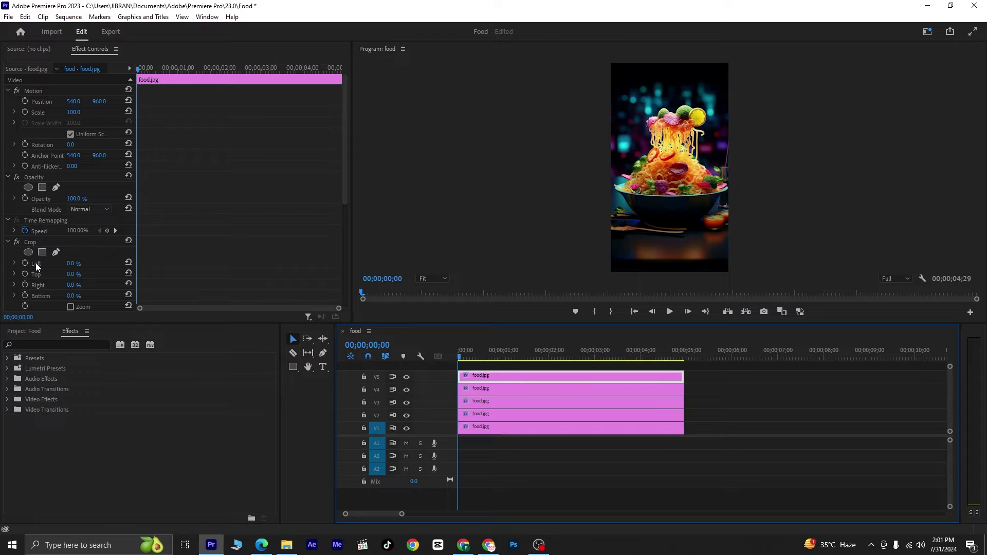
pyautogui.click(78, 262)
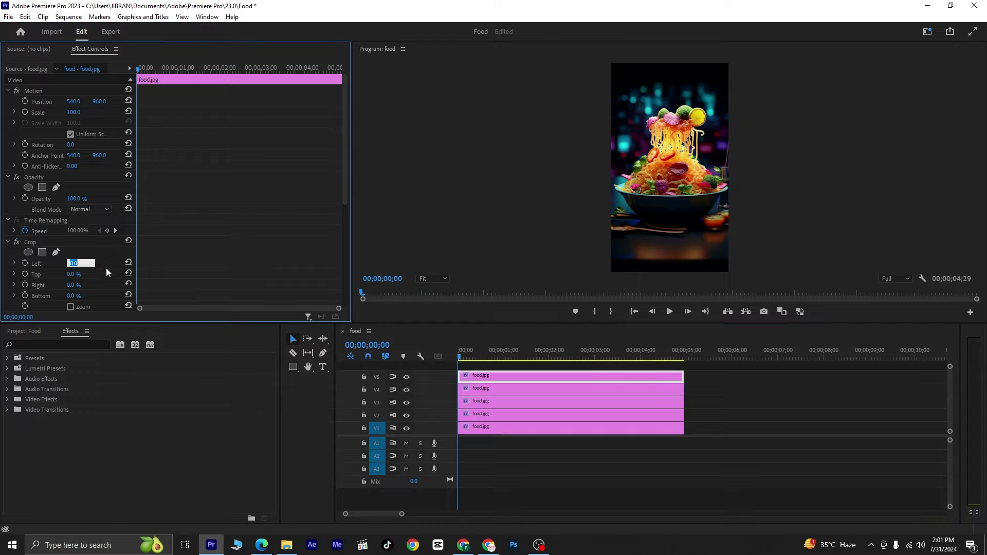
pyautogui.write('80')
pyautogui.press('Return')
pyautogui.moveTo(343, 180); pyautogui.dragTo(341, 290)
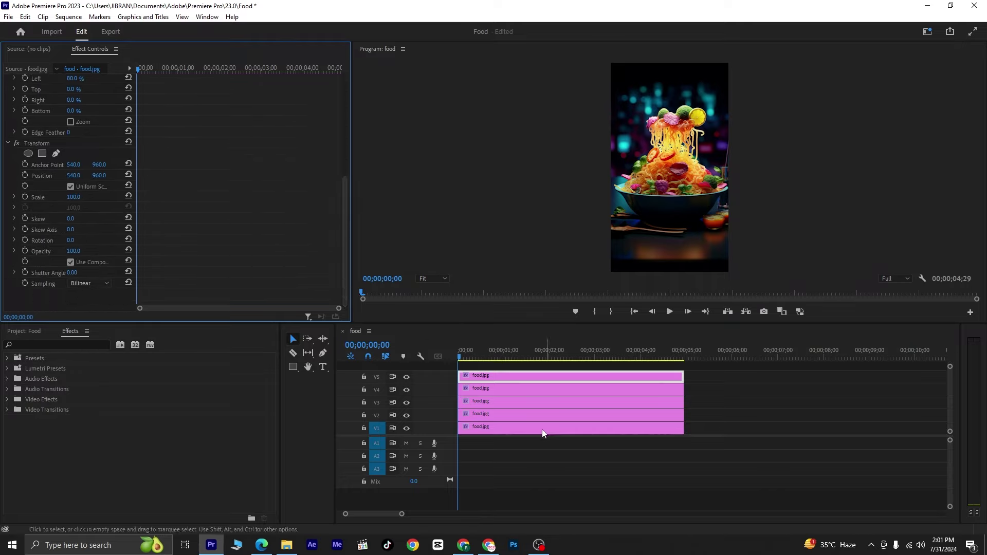
pyautogui.click(509, 428)
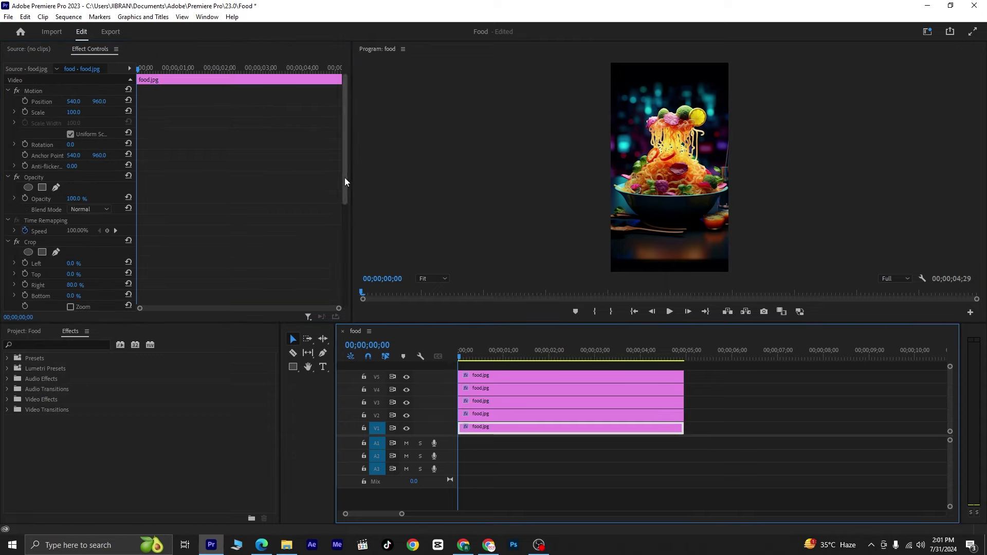
# Keyframe V1's Transform Opacity from 0% at the start to 100% at 00;00;00;20
pyautogui.moveTo(344, 178); pyautogui.dragTo(338, 300)
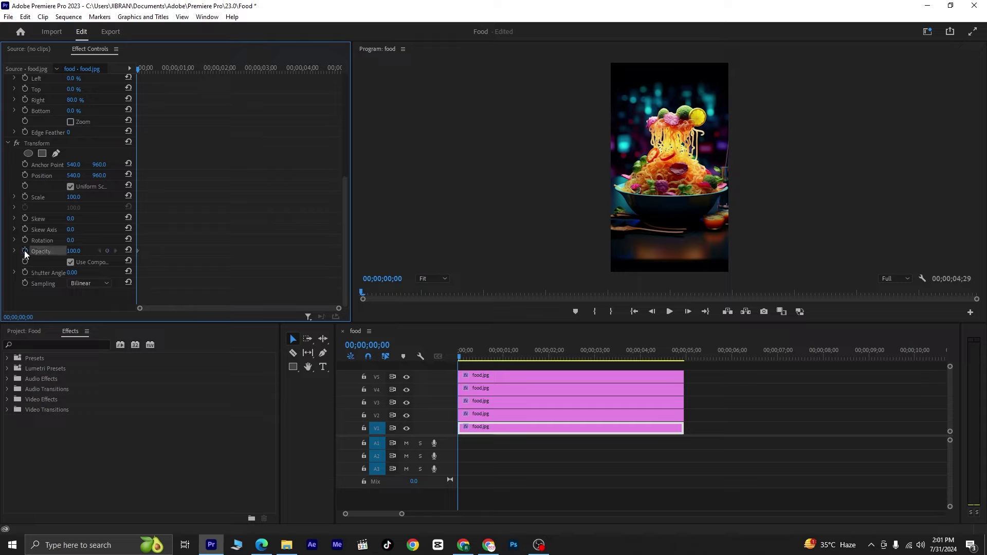
pyautogui.click(75, 250)
pyautogui.write('85')
pyautogui.press('Return')
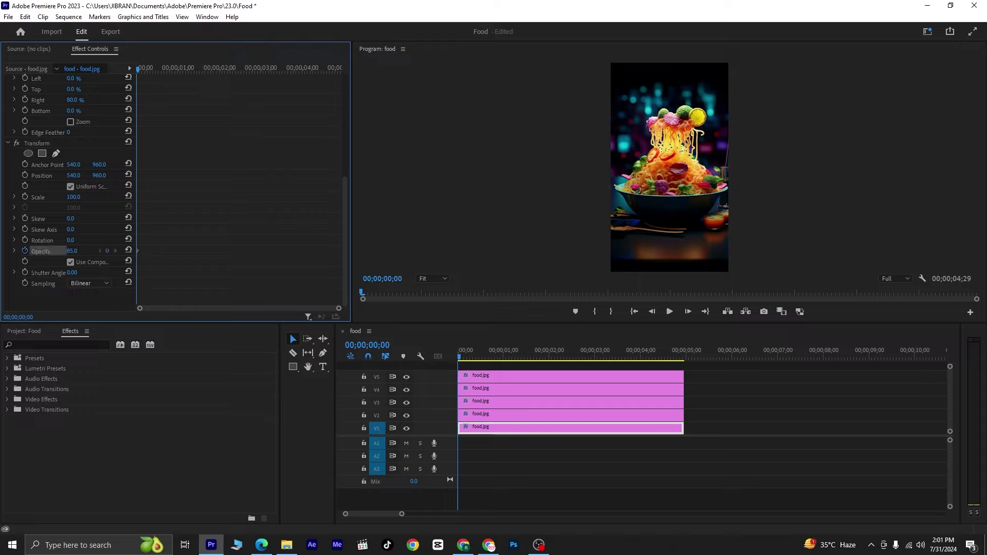
pyautogui.write('0')
pyautogui.press('Return')
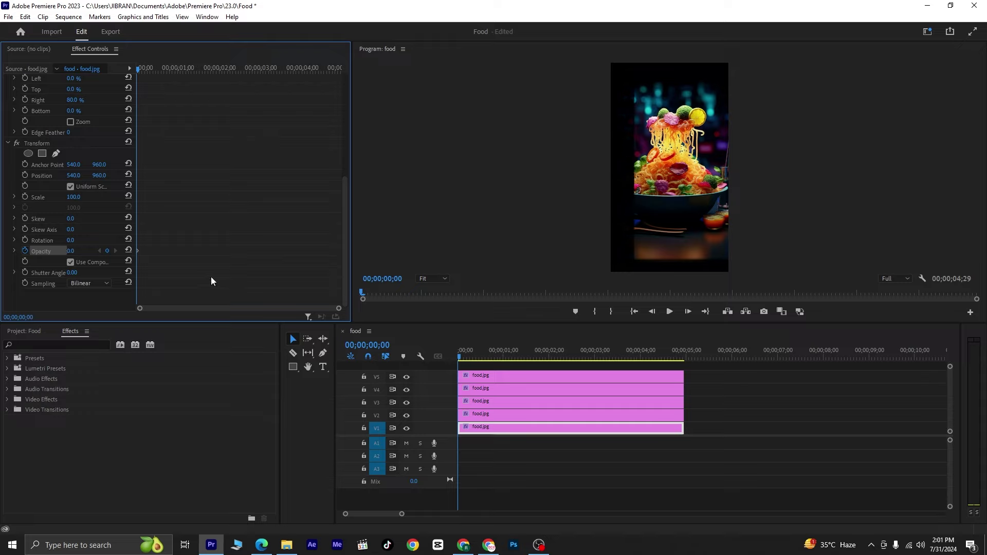
pyautogui.press('space')
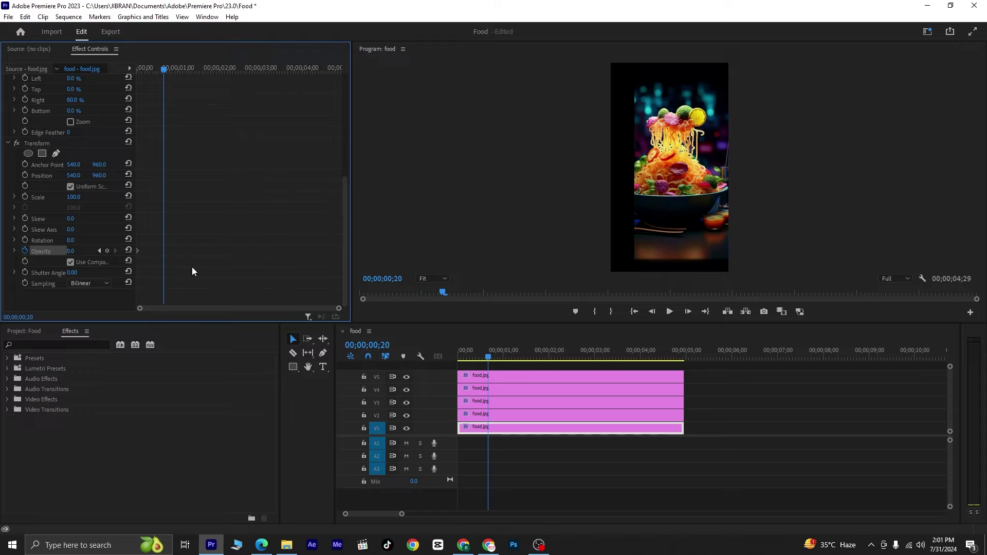
pyautogui.click(70, 251)
pyautogui.write('100')
pyautogui.press('Return')
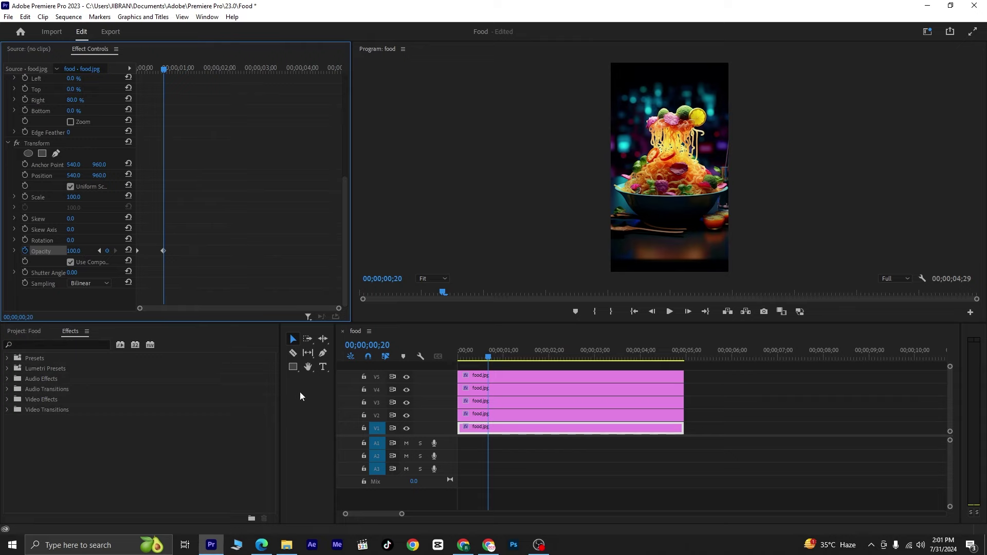
# Keyframe V2's Transform Opacity from 0% at 00;00;00;20 to 100% at 00;00;01;10
pyautogui.click(492, 416)
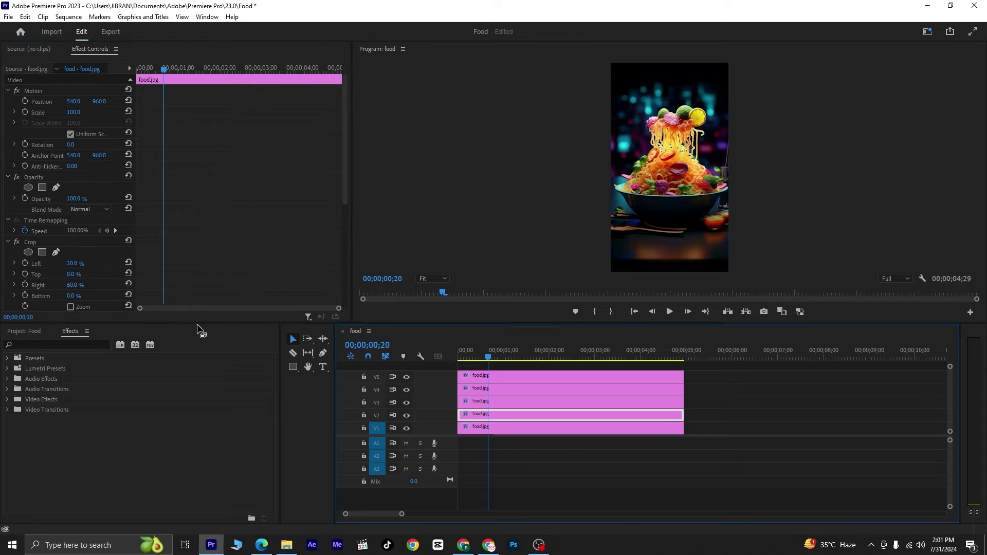
pyautogui.moveTo(347, 155); pyautogui.dragTo(327, 245)
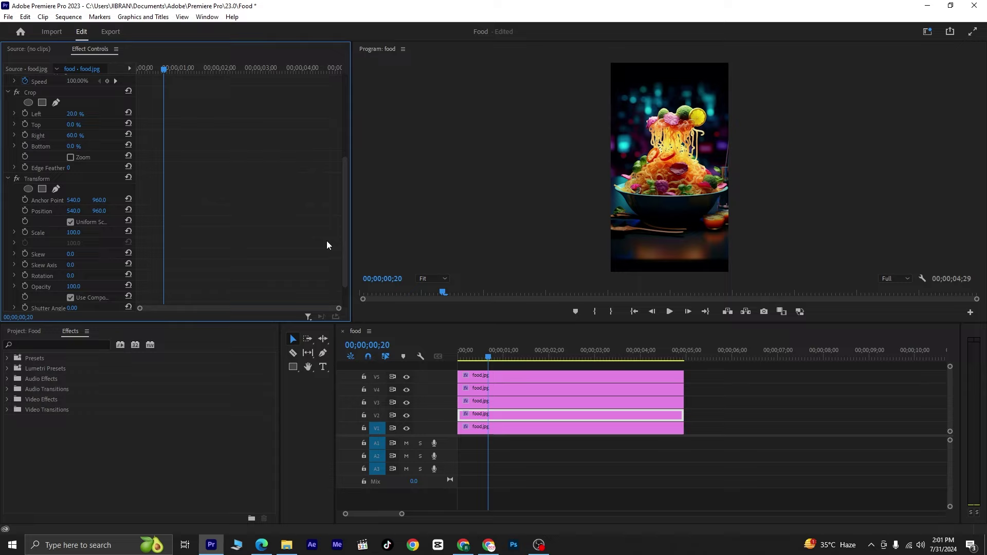
pyautogui.click(24, 286)
pyautogui.moveTo(76, 286); pyautogui.dragTo(26, 286)
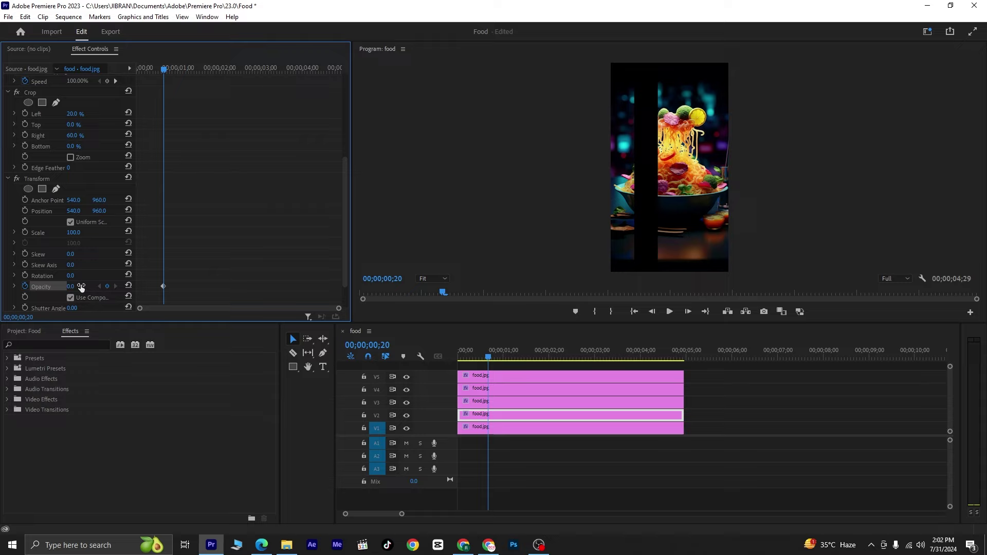
pyautogui.hotkey('shift', 'Right')
pyautogui.hotkey('shift', 'Right')
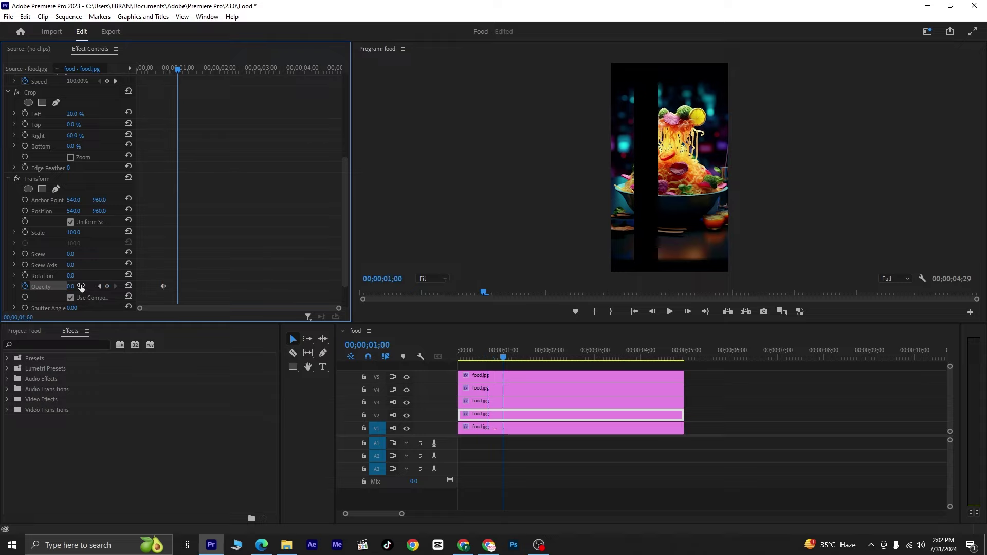
pyautogui.hotkey('shift', 'Right')
pyautogui.hotkey('shift', 'Right')
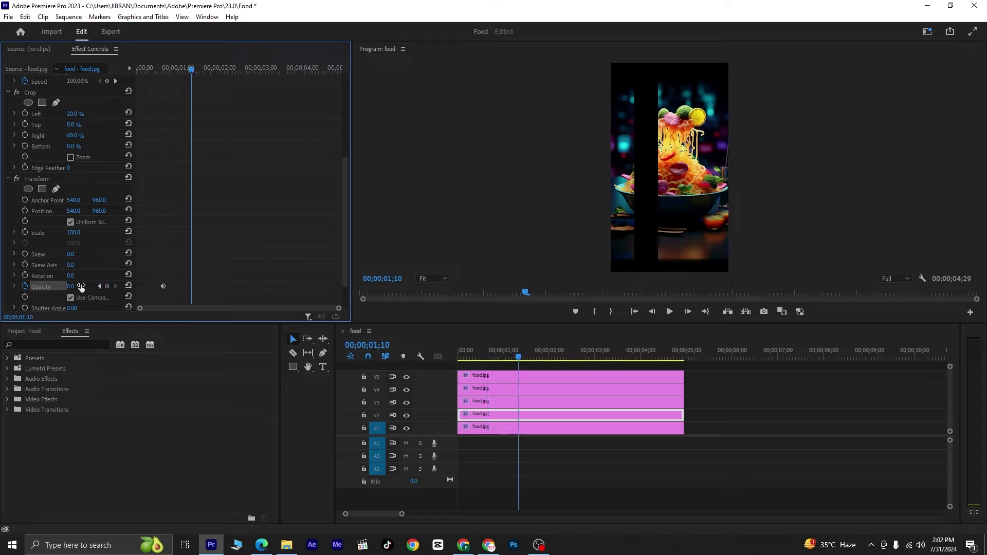
pyautogui.click(80, 286)
pyautogui.write('62')
pyautogui.press('Return')
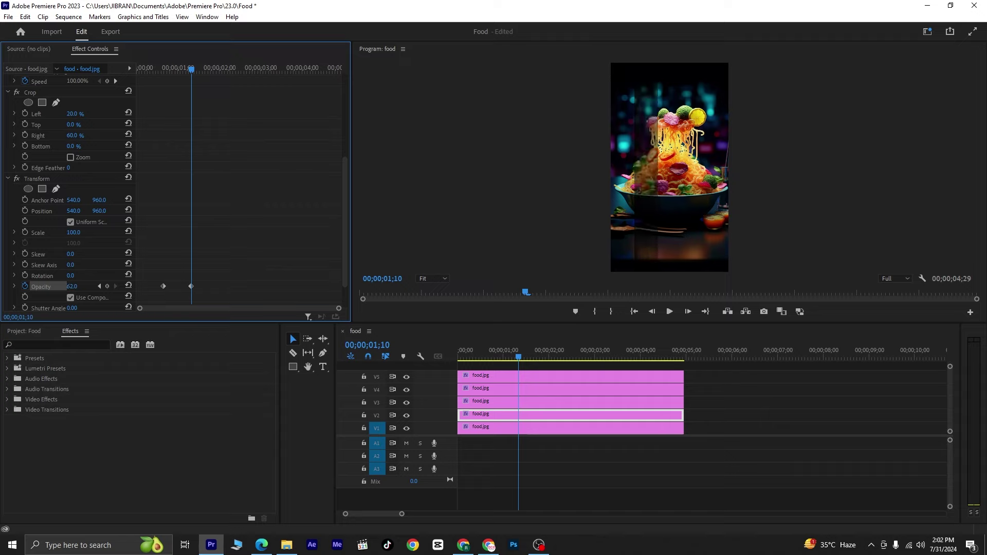
pyautogui.moveTo(74, 287); pyautogui.dragTo(103, 286)
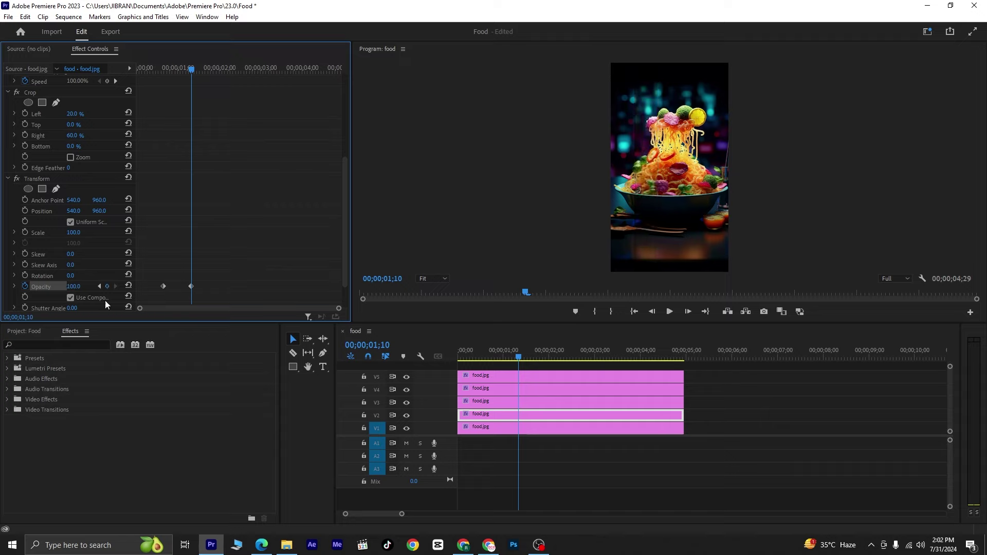
# Keyframe V3's Transform Opacity from 0% at 00;00;01;10 to 100% at 00;00;02;00
pyautogui.click(529, 401)
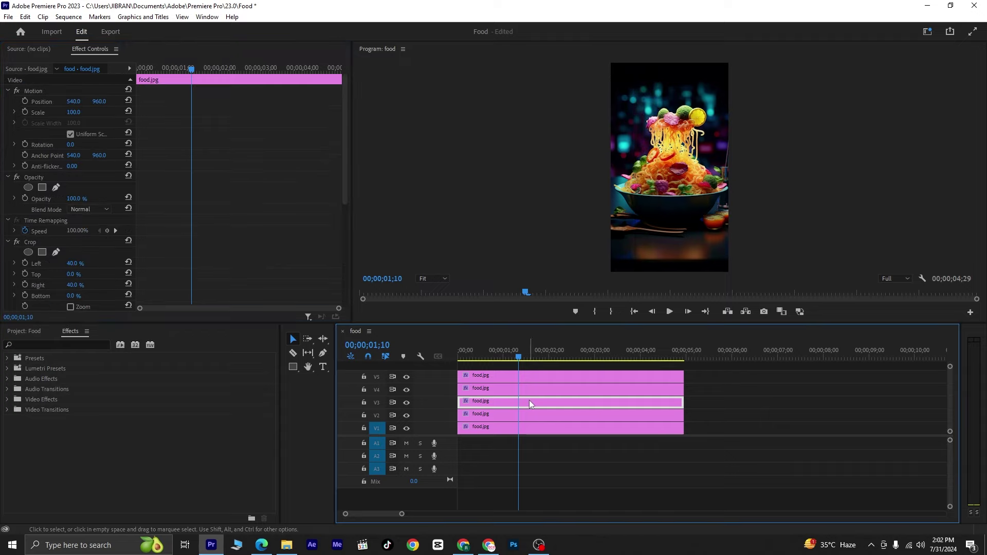
pyautogui.moveTo(345, 196); pyautogui.dragTo(289, 282)
pyautogui.click(25, 283)
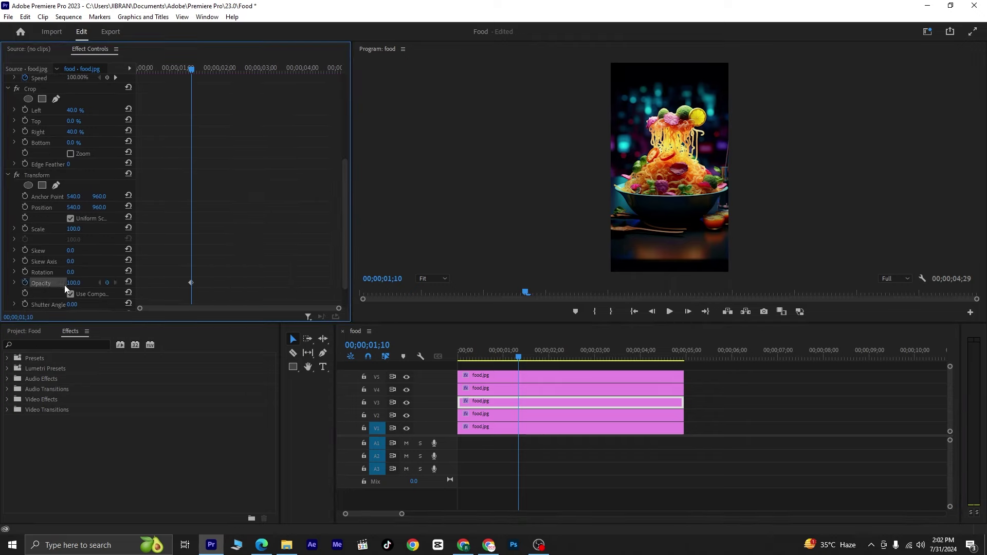
pyautogui.moveTo(77, 284)
pyautogui.mouseDown()
pyautogui.moveTo(58, 285)
pyautogui.moveTo(84, 287)
pyautogui.mouseUp()
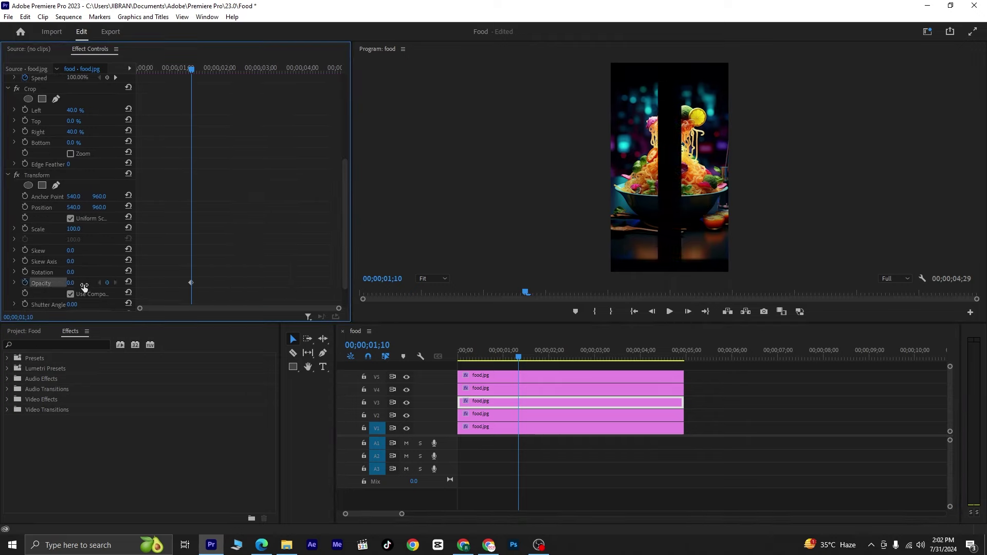
pyautogui.press('Right')
pyautogui.press('Right')
pyautogui.press('Right')
pyautogui.press('Right')
pyautogui.press('Right')
pyautogui.press('Right')
pyautogui.press('Right')
pyautogui.press('Right')
pyautogui.press('Right')
pyautogui.press('Right')
pyautogui.press('Right')
pyautogui.press('Right')
pyautogui.press('Right')
pyautogui.press('Right')
pyautogui.press('Right')
pyautogui.press('Right')
pyautogui.press('Right')
pyautogui.press('Right')
pyautogui.press('Right')
pyautogui.press('Right')
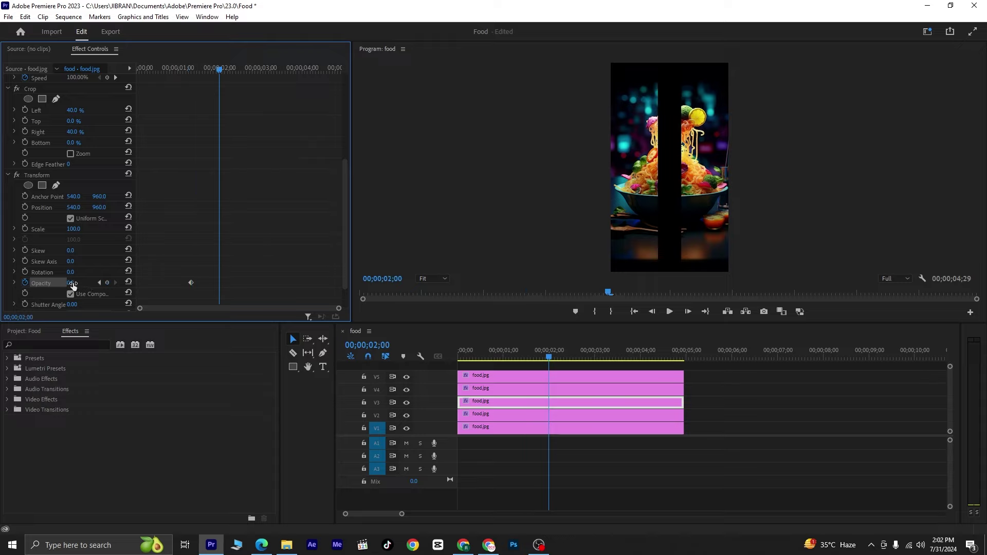
pyautogui.moveTo(72, 283); pyautogui.dragTo(98, 283)
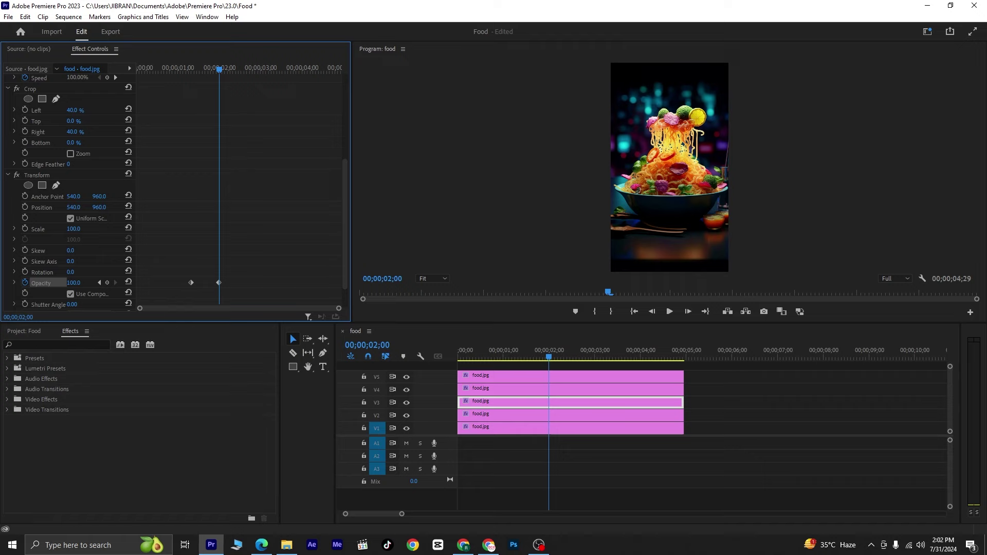
# Keyframe V4's Transform Opacity from 0% at 00;00;02;00 to 100% at 00;00;02;20
pyautogui.click(538, 390)
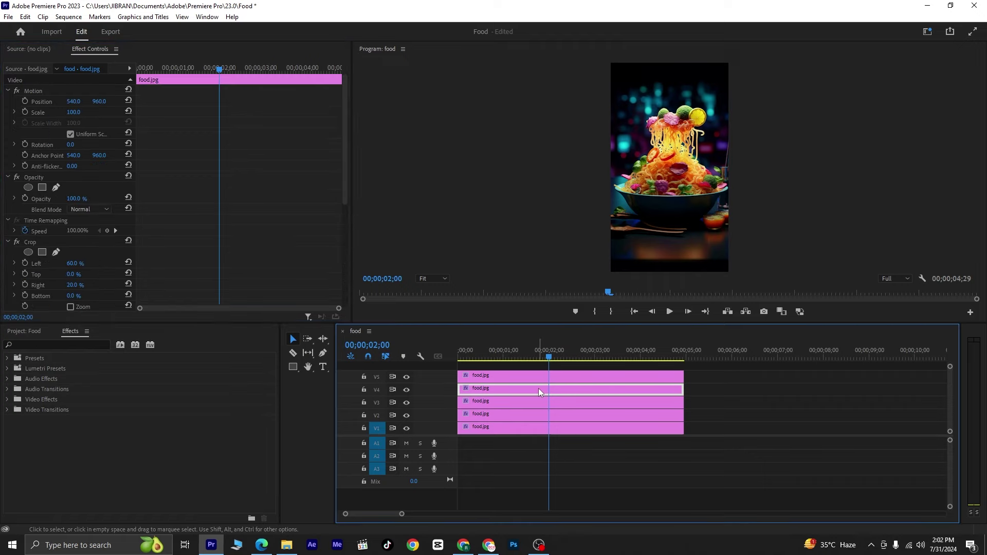
pyautogui.moveTo(347, 160); pyautogui.dragTo(340, 257)
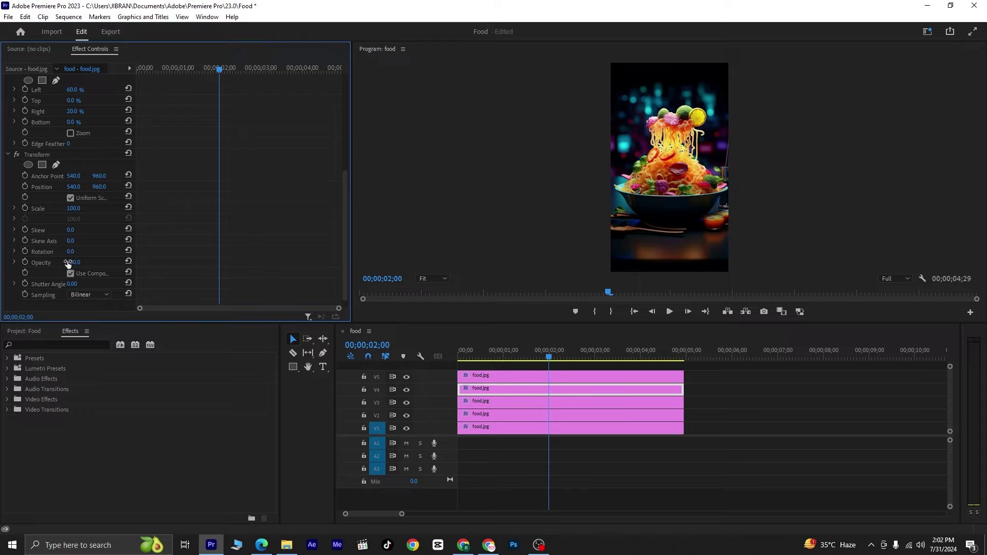
pyautogui.click(25, 262)
pyautogui.moveTo(77, 264); pyautogui.dragTo(47, 263)
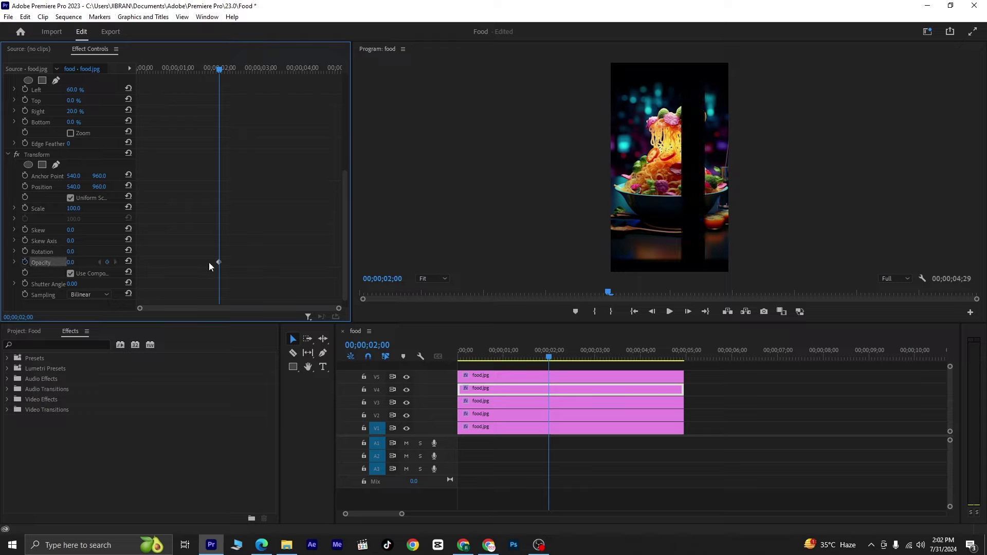
pyautogui.hotkey('shift', 'Right')
pyautogui.hotkey('shift', 'Right')
pyautogui.hotkey('shift', 'Right')
pyautogui.hotkey('shift', 'Right')
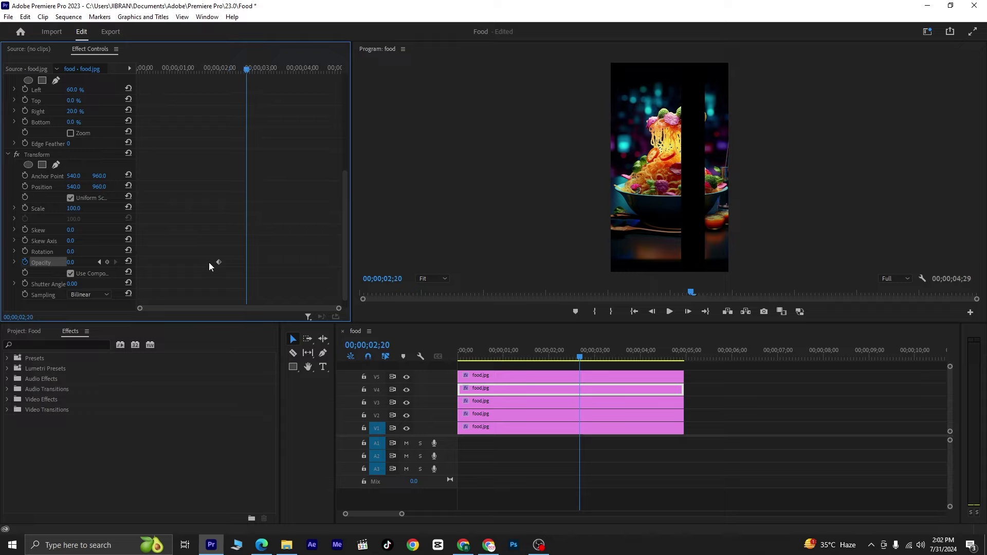
pyautogui.moveTo(72, 262); pyautogui.dragTo(113, 270)
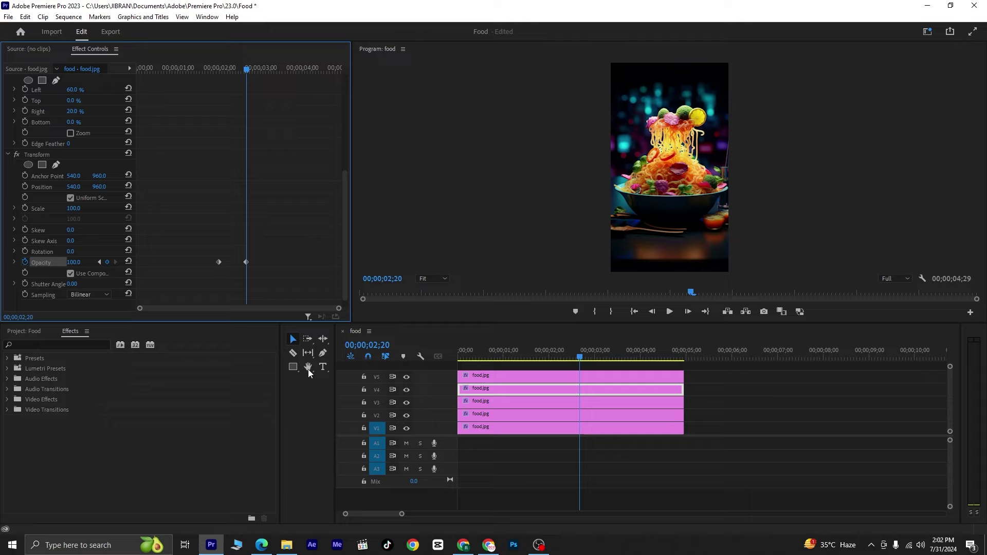
pyautogui.click(622, 379)
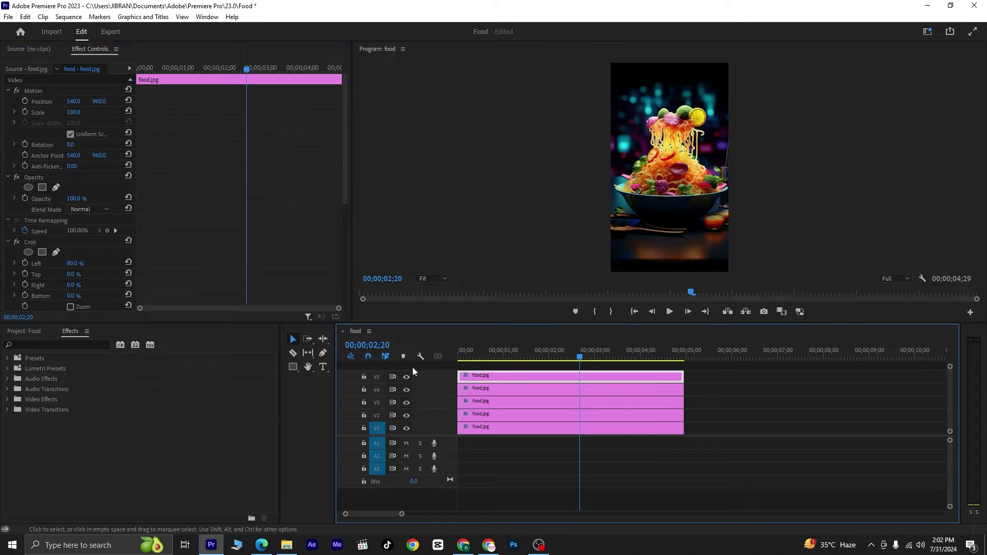
# Keyframe V5's Transform Opacity from 0% at 00;00;02;20 to 99% at 00;00;03;10
pyautogui.scroll(-6, 276, 215)
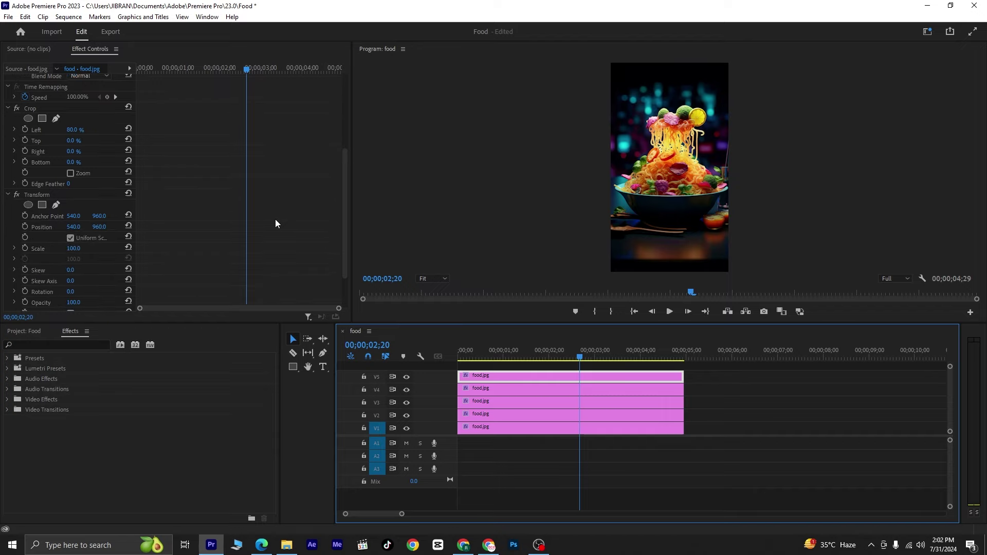
pyautogui.scroll(-3, 275, 220)
pyautogui.click(25, 261)
pyautogui.click(73, 261)
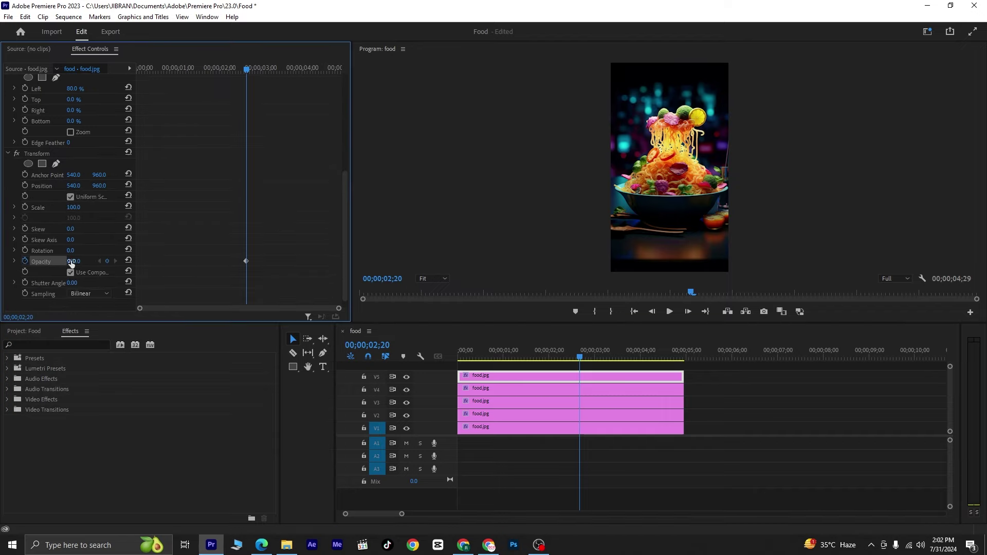
pyautogui.write('0')
pyautogui.press('Return')
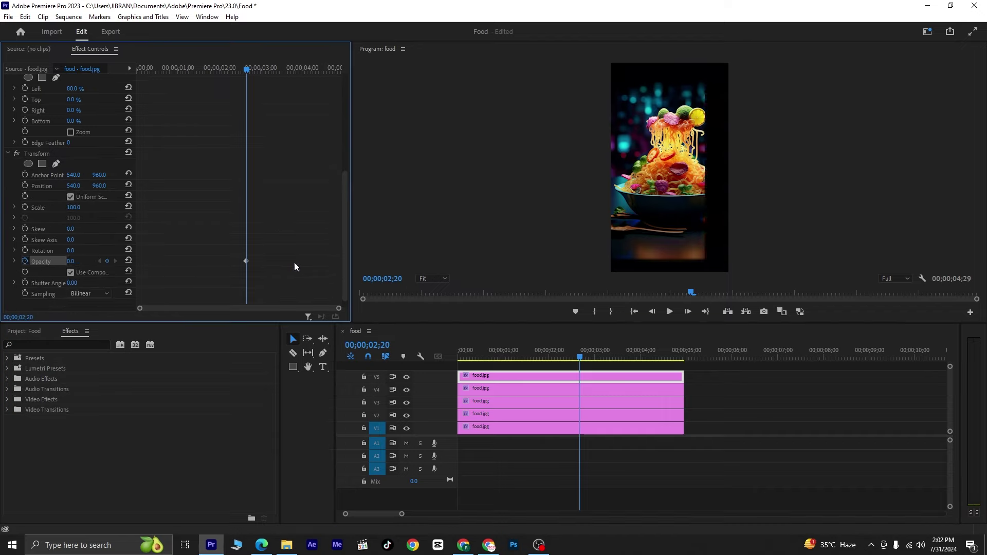
pyautogui.press('Right')
pyautogui.press('Right')
pyautogui.press('Right')
pyautogui.press('Right')
pyautogui.press('Right')
pyautogui.press('Right')
pyautogui.press('Right')
pyautogui.press('Right')
pyautogui.press('Right')
pyautogui.press('Right')
pyautogui.press('Right')
pyautogui.press('Right')
pyautogui.press('Right')
pyautogui.press('Right')
pyautogui.press('Right')
pyautogui.press('Right')
pyautogui.press('Right')
pyautogui.press('Right')
pyautogui.press('Right')
pyautogui.press('Right')
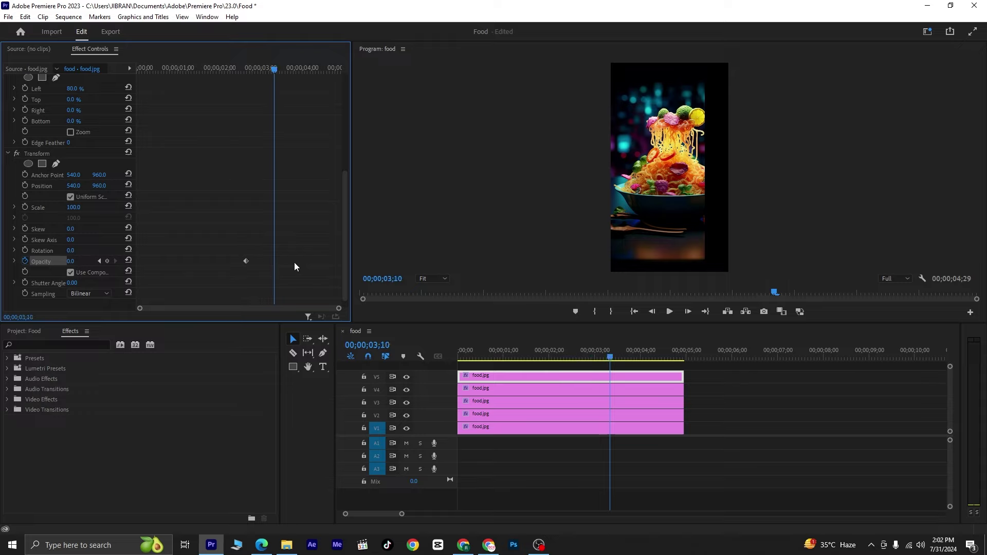
pyautogui.moveTo(68, 263); pyautogui.dragTo(119, 262)
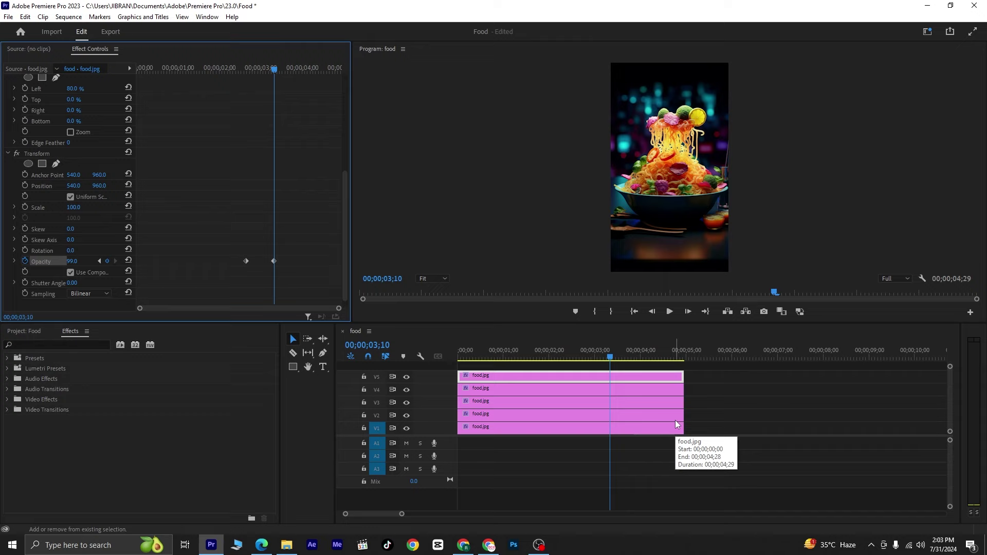
pyautogui.hotkey('shift', 'Right')
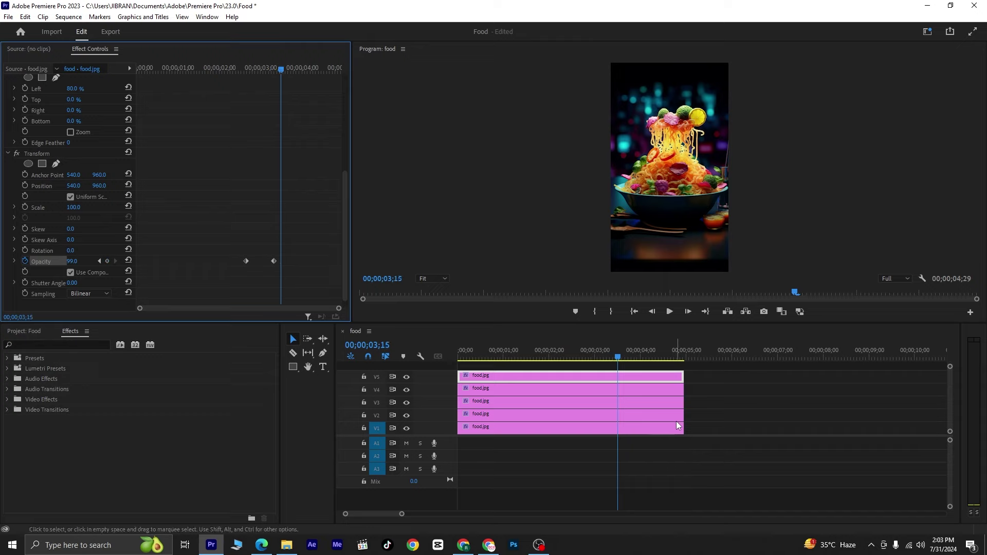
pyautogui.click(664, 430)
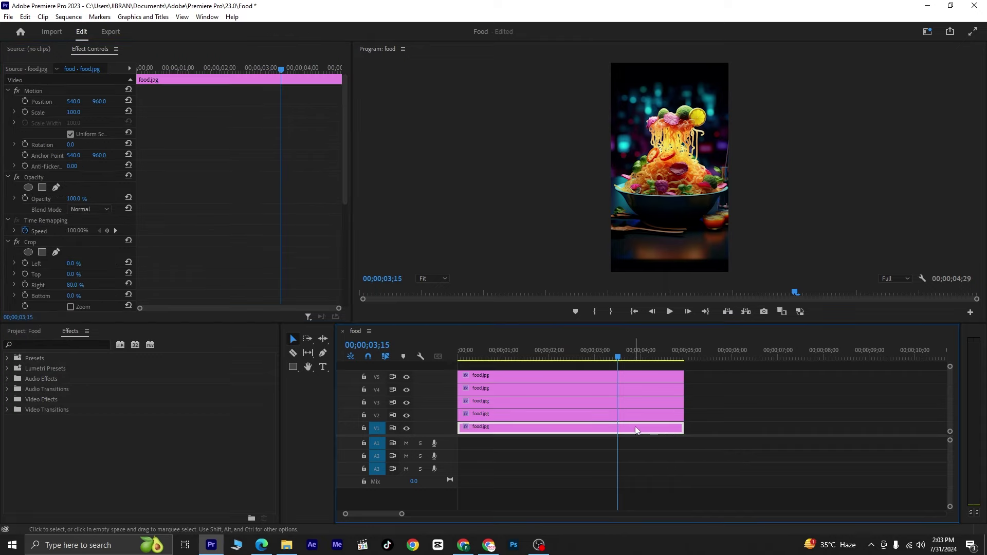
# Search the Effects panel for 'lumetri color' and drag Lumetri Color onto the V2 food.jpg clip
pyautogui.click(46, 344)
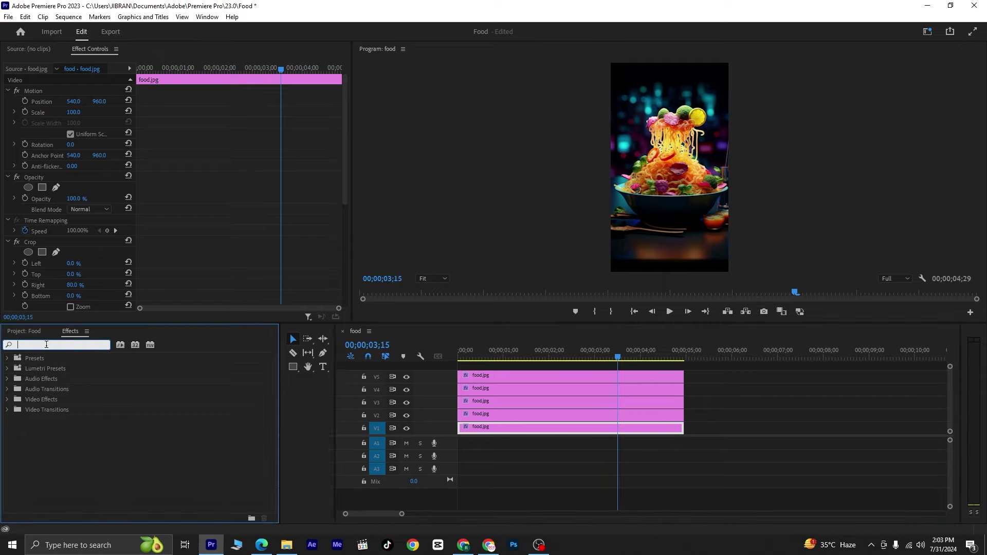
pyautogui.write('lum')
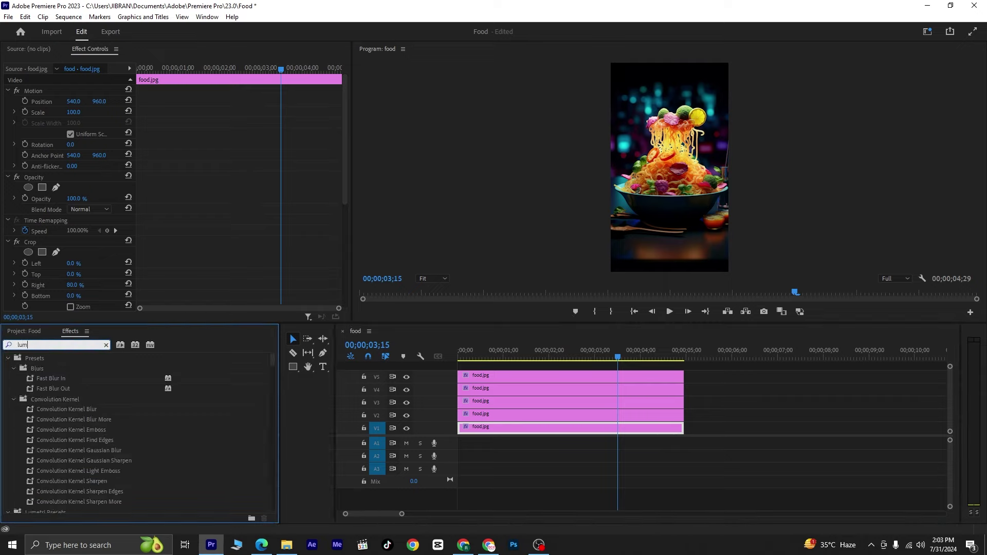
pyautogui.write('etricolor')
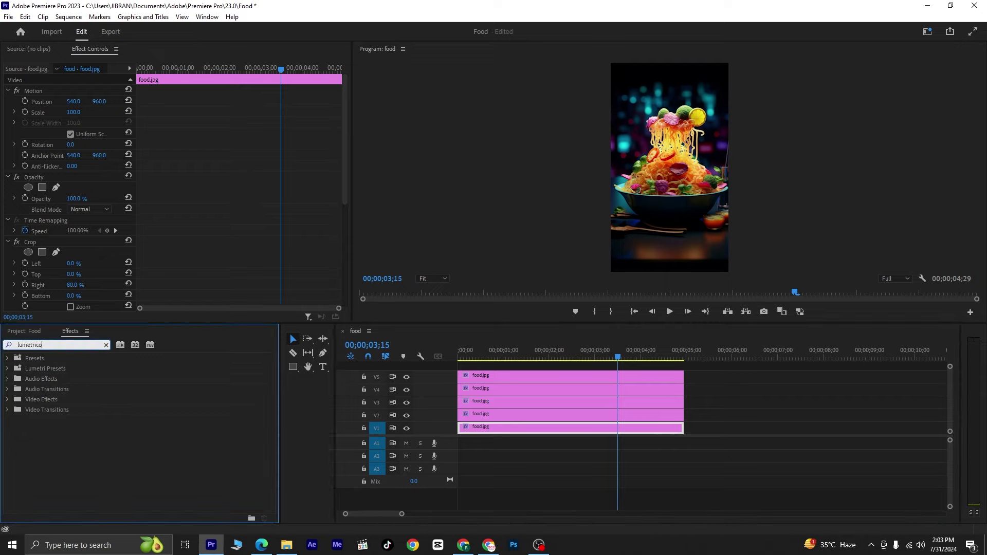
pyautogui.click(36, 345)
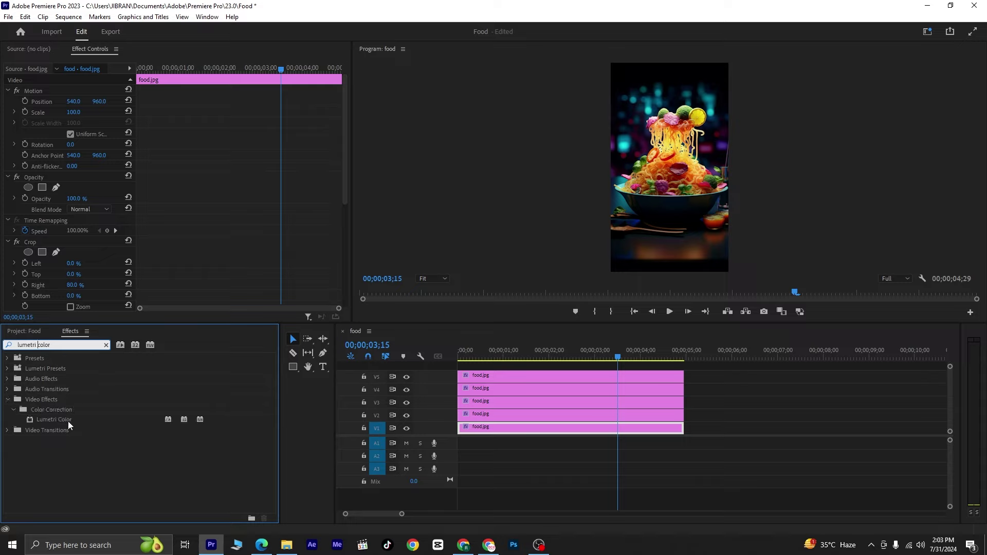
pyautogui.moveTo(69, 421); pyautogui.dragTo(512, 417)
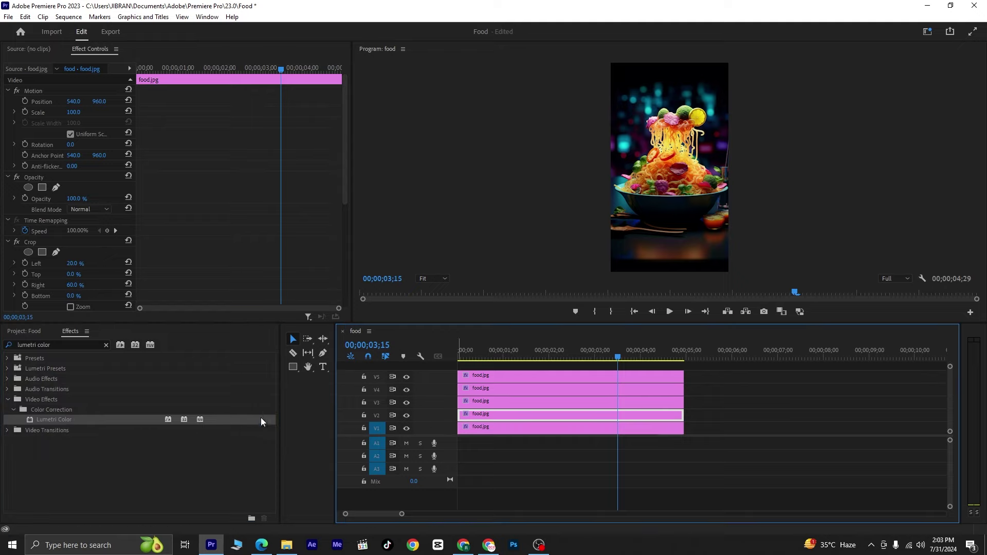
# Apply Lumetri Color to the food.jpg clips on V3, V4 and V5
pyautogui.click(119, 419)
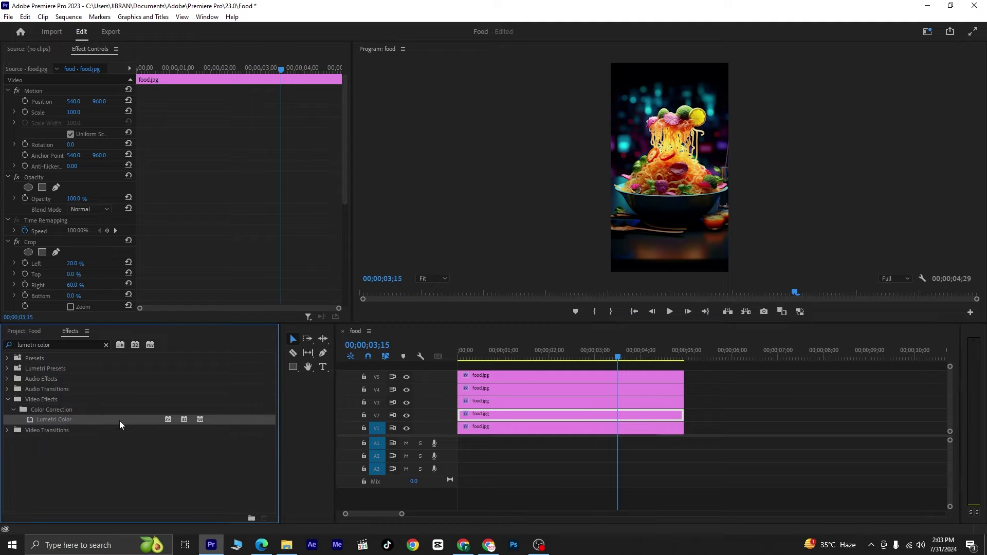
pyautogui.click(484, 402)
pyautogui.moveTo(63, 421); pyautogui.dragTo(462, 391)
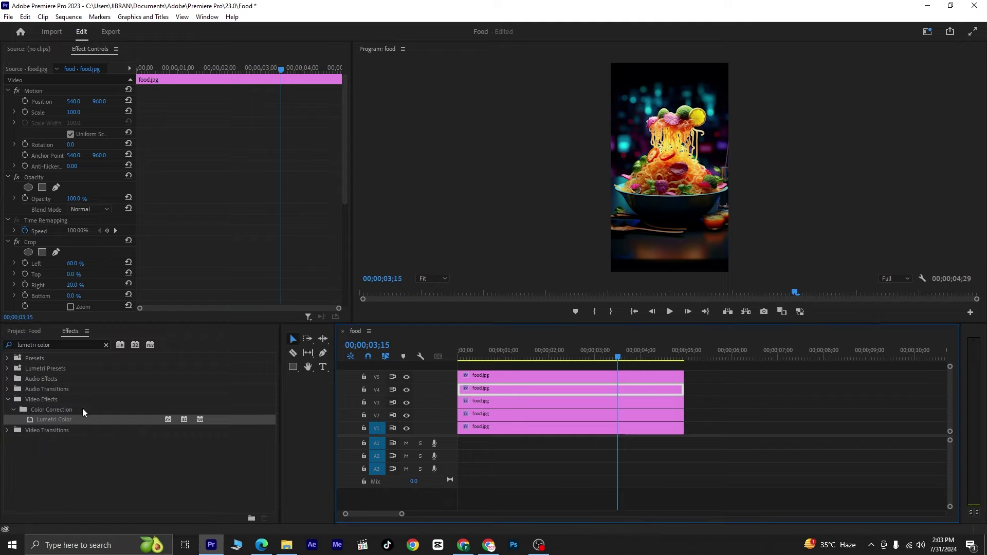
pyautogui.click(57, 421)
pyautogui.click(489, 375)
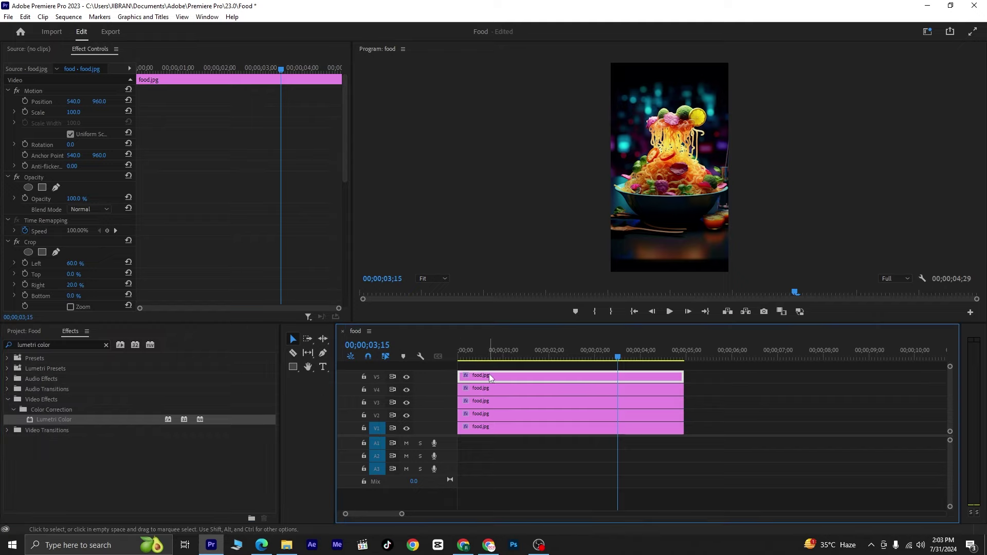
# Select the V1 clip and bring its Lumetri Color effect into view in Effect Controls
pyautogui.click(57, 418)
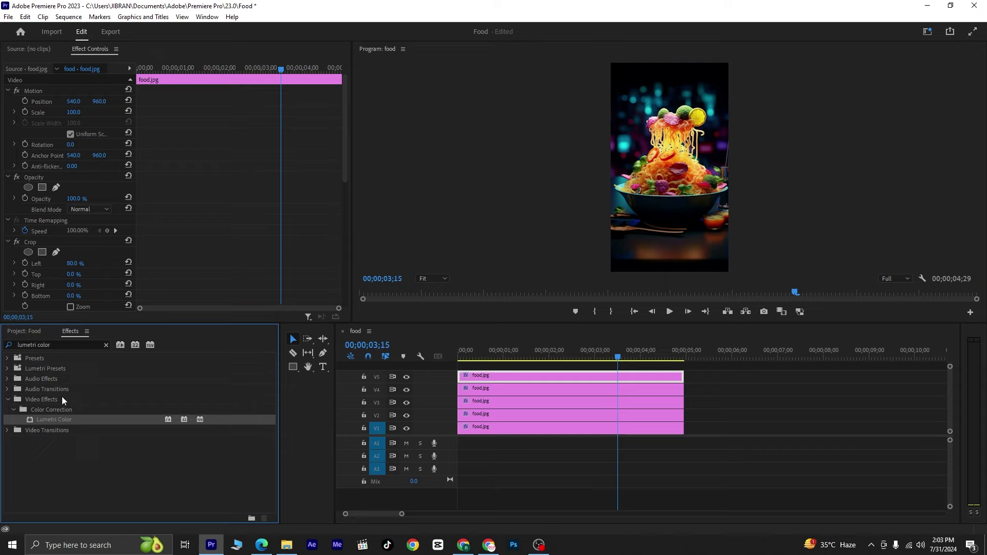
pyautogui.moveTo(345, 158); pyautogui.dragTo(337, 282)
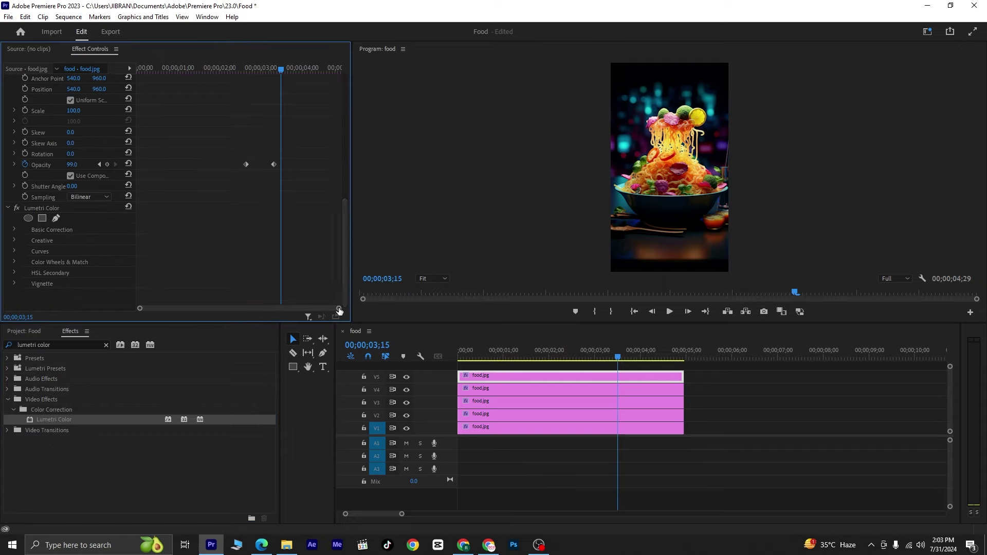
pyautogui.click(521, 429)
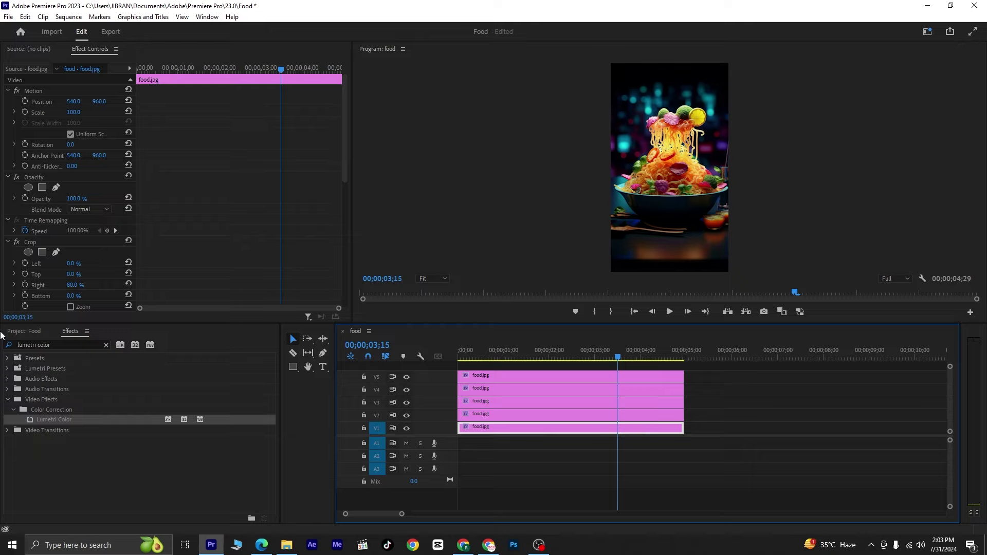
pyautogui.moveTo(344, 147); pyautogui.dragTo(346, 280)
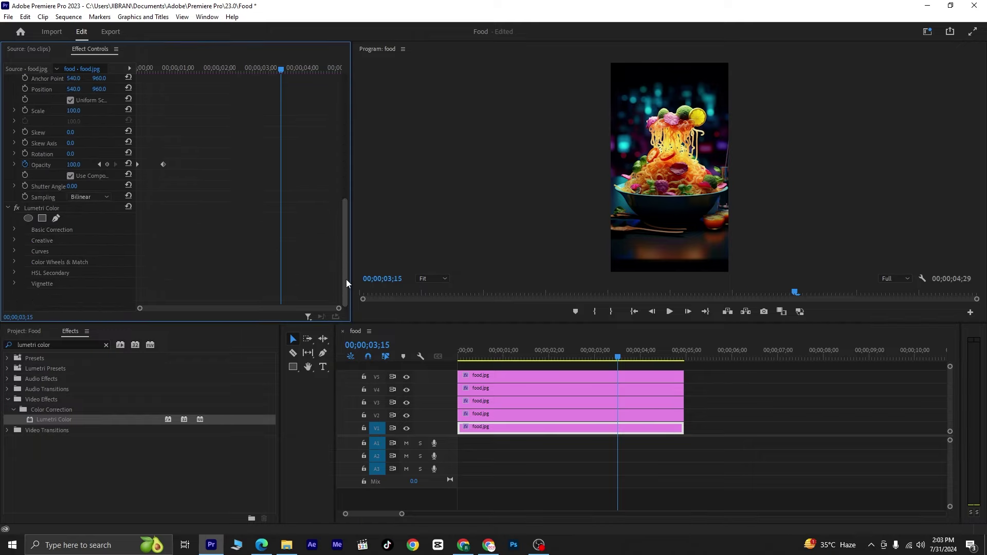
# Keyframe V1's Lumetri Exposure, raising it to 4.0 one frame later at 03;16
pyautogui.click(14, 229)
pyautogui.moveTo(343, 179); pyautogui.dragTo(338, 243)
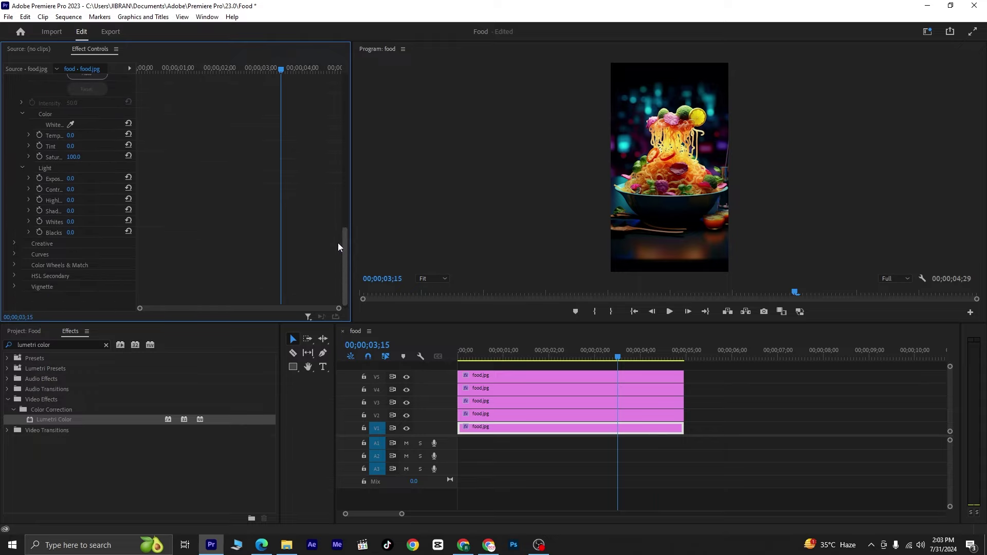
pyautogui.click(40, 178)
pyautogui.press('Right')
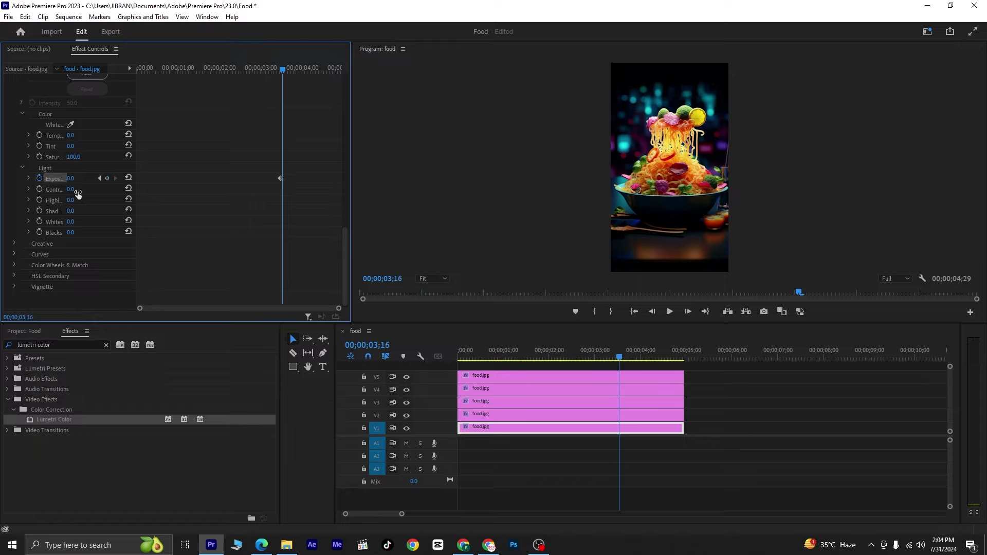
pyautogui.click(72, 180)
pyautogui.write('4')
pyautogui.press('Return')
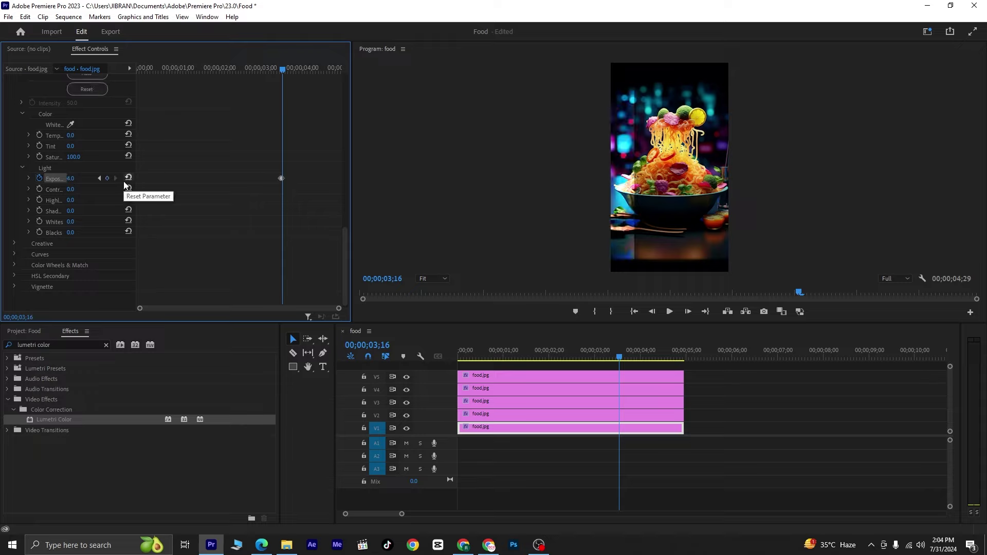
# Return V1's Exposure to 0.0 five frames later at 03;21
pyautogui.hotkey('shift', 'Right')
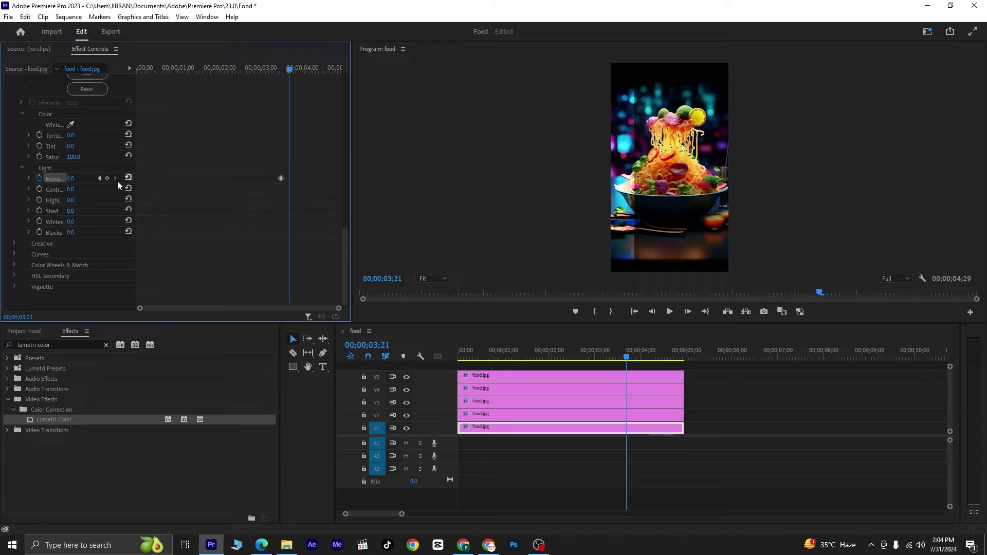
pyautogui.click(70, 179)
pyautogui.write('0')
pyautogui.press('Return')
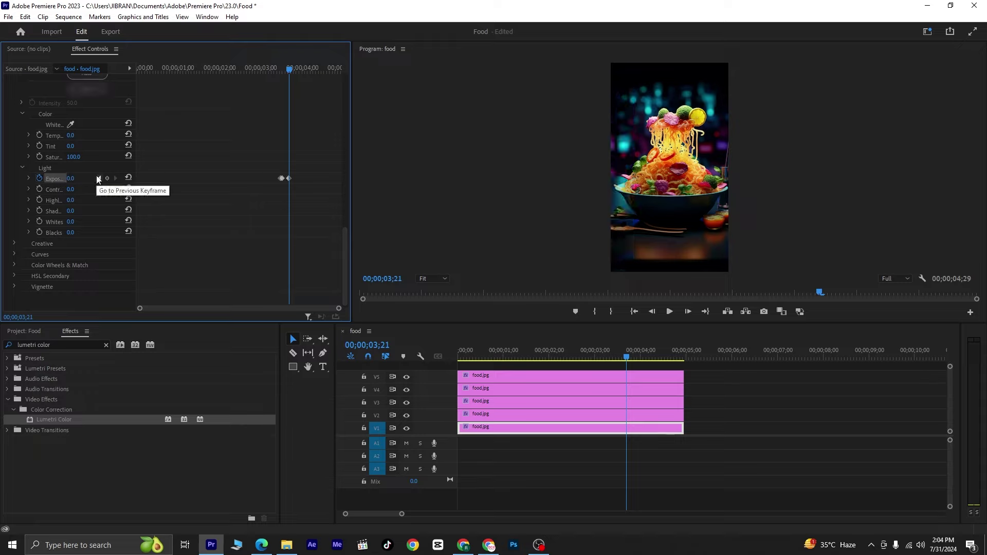
pyautogui.click(640, 414)
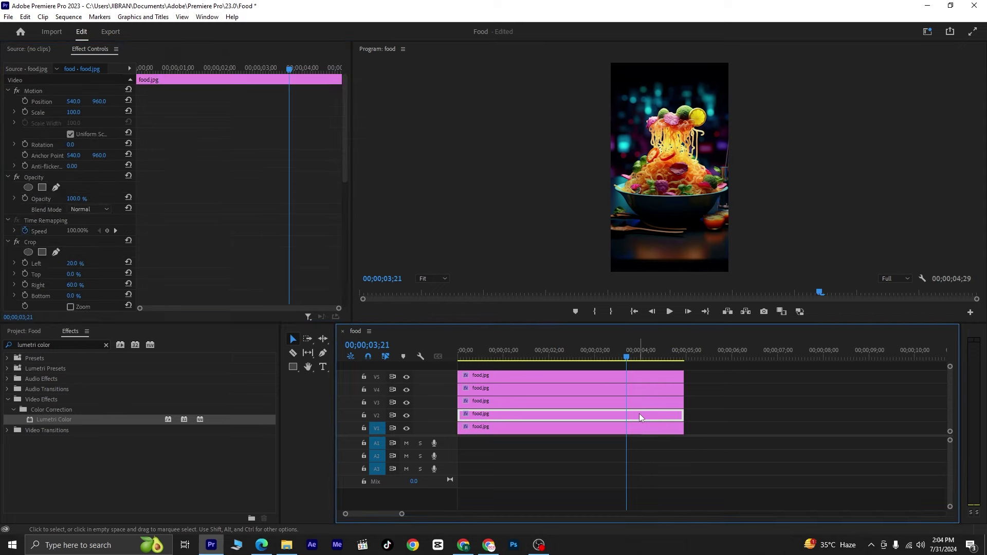
# Keyframe V2's Lumetri Exposure in Basic Correction, raising it to 4.0 at 03;22
pyautogui.click(343, 141)
pyautogui.moveTo(344, 141); pyautogui.dragTo(329, 274)
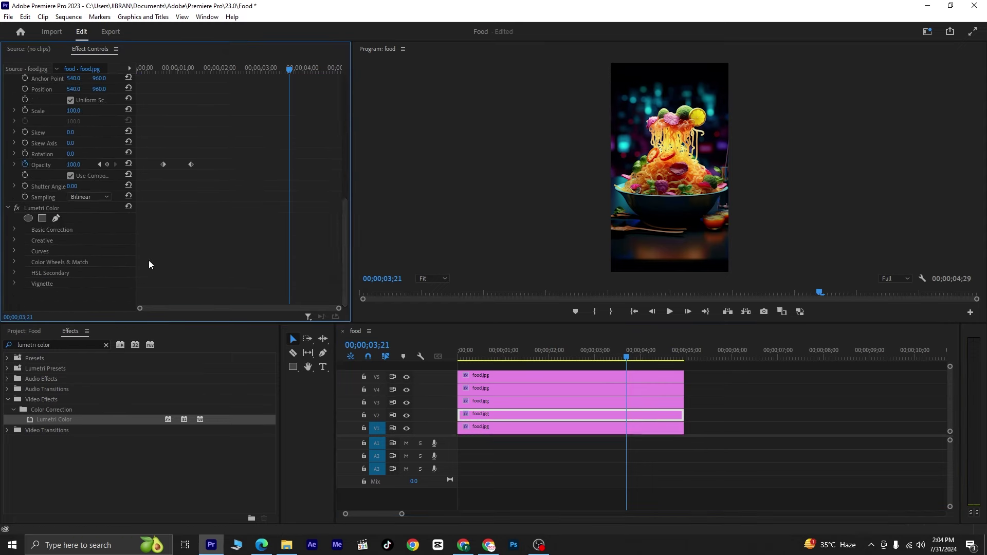
pyautogui.click(15, 229)
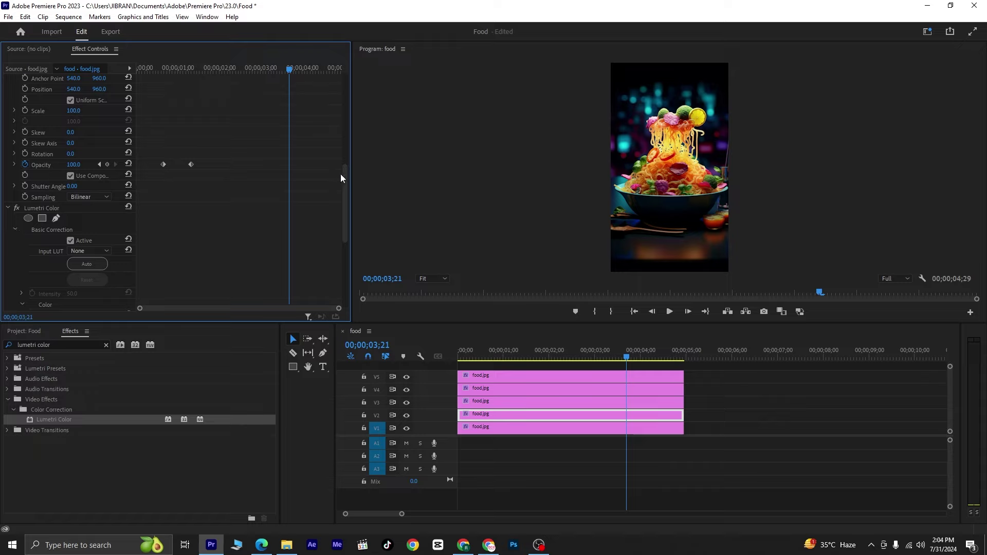
pyautogui.moveTo(346, 175); pyautogui.dragTo(335, 277)
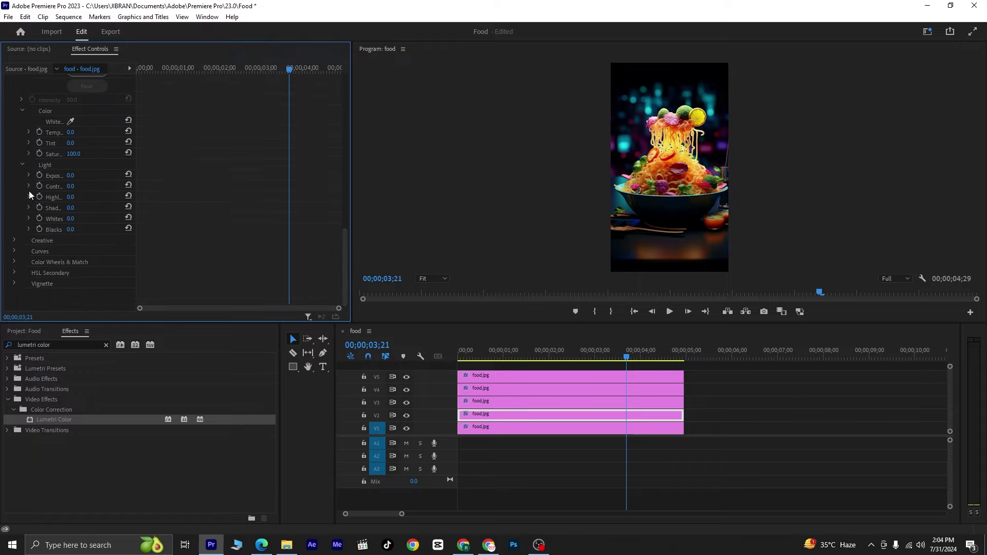
pyautogui.click(40, 175)
pyautogui.press('Right')
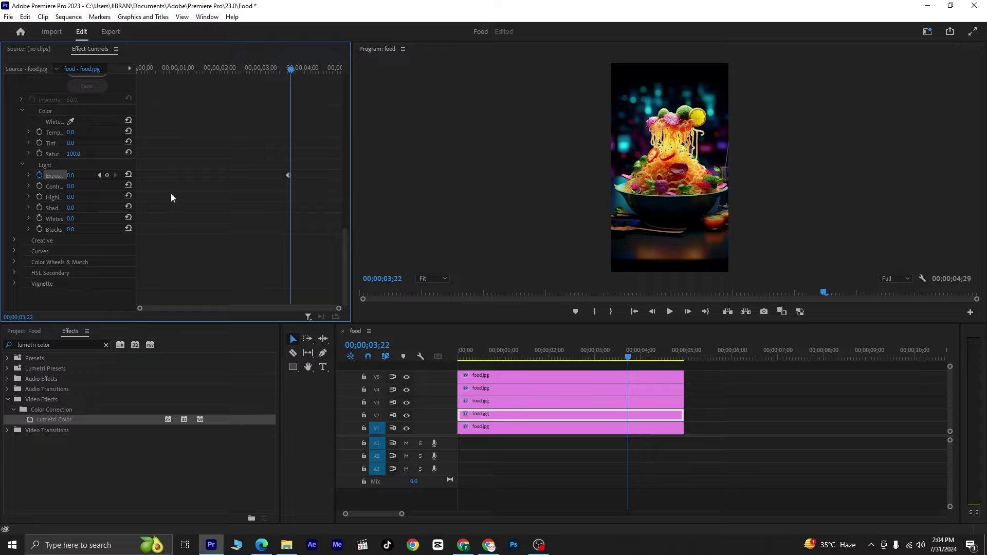
pyautogui.write('4')
pyautogui.press('Return')
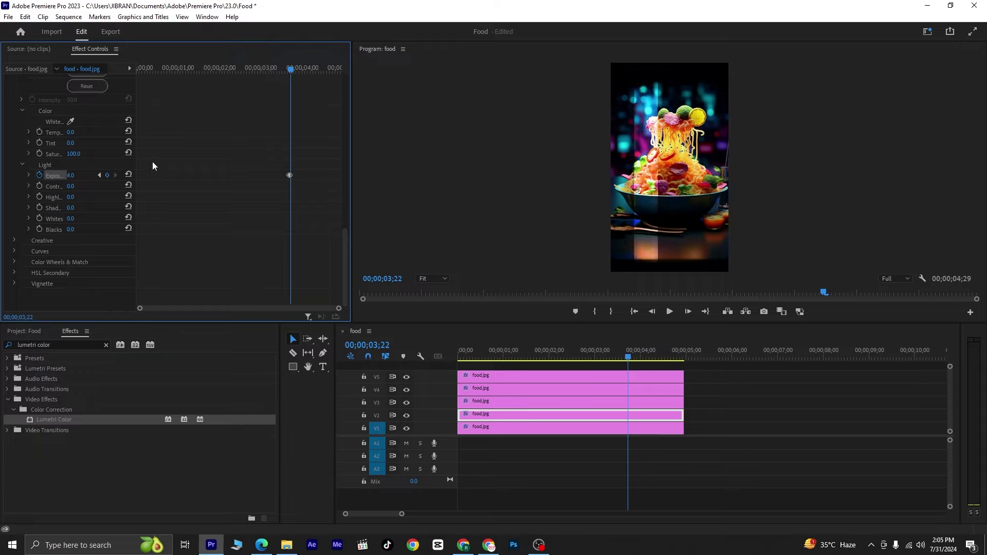
# Bring V2's Exposure back to 0.0 five frames later at 03;27
pyautogui.hotkey('shift', 'Right')
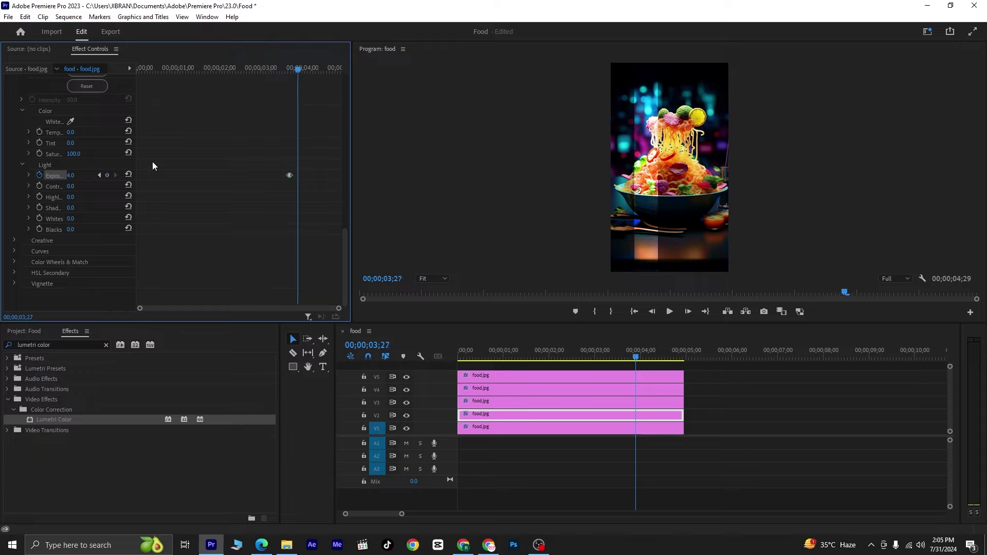
pyautogui.click(72, 175)
pyautogui.write('0')
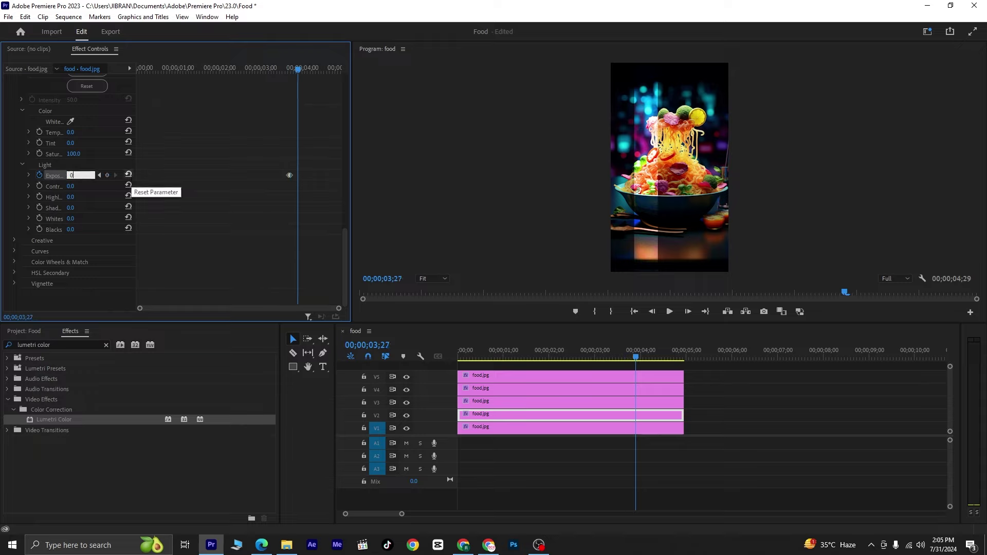
pyautogui.press('Return')
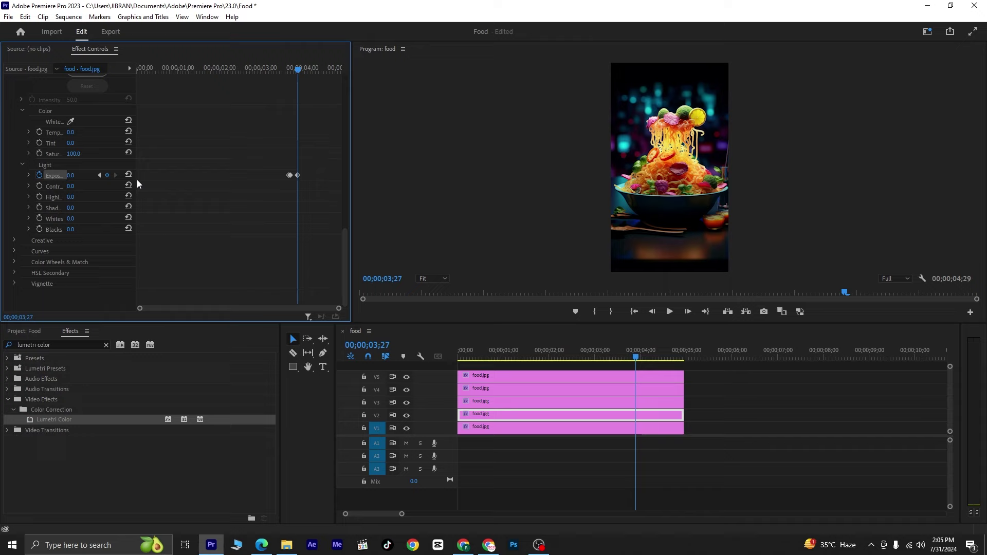
# Select the V3 clip and keyframe its Lumetri Exposure up to 4.0 at 03;28
pyautogui.click(650, 404)
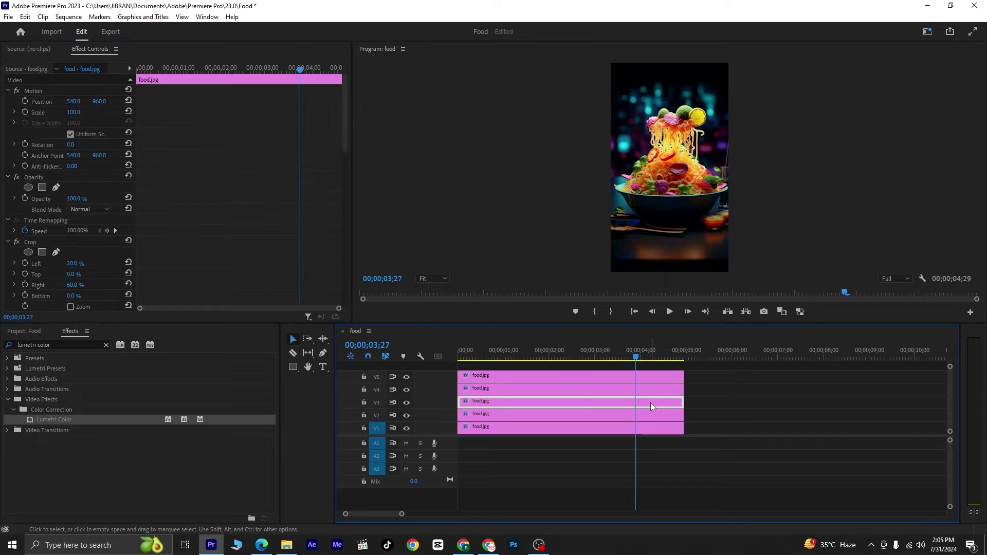
pyautogui.moveTo(347, 147); pyautogui.dragTo(340, 280)
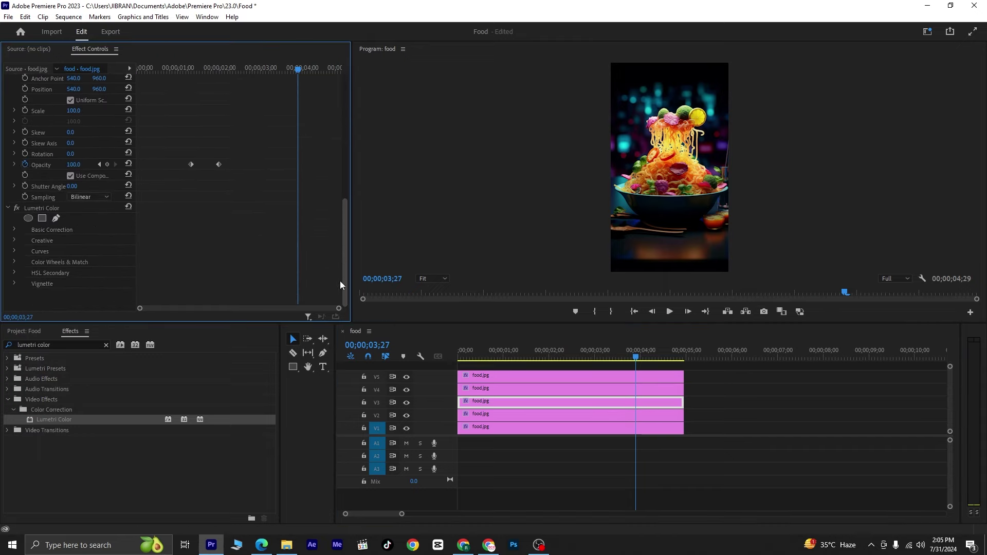
pyautogui.click(13, 228)
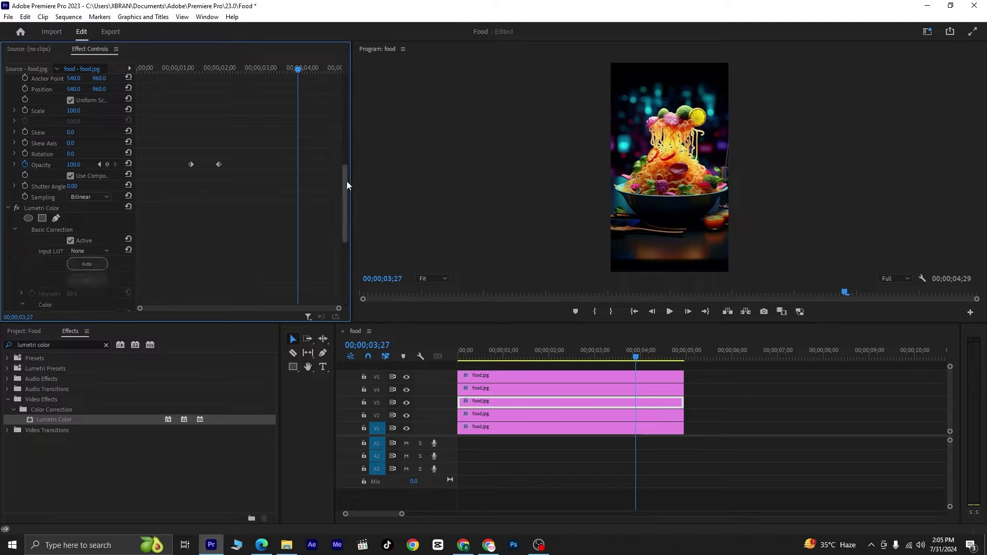
pyautogui.moveTo(346, 181); pyautogui.dragTo(334, 253)
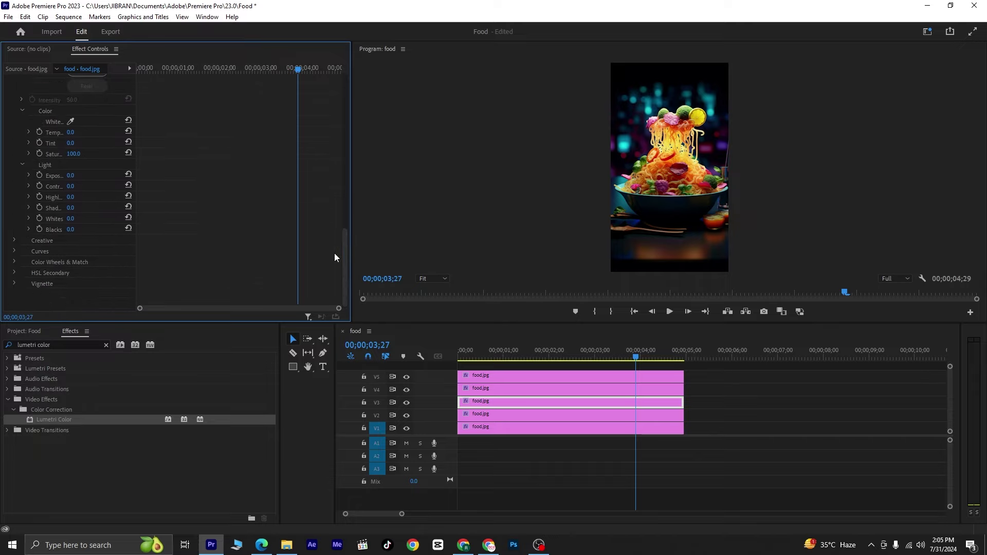
pyautogui.click(39, 175)
pyautogui.press('Right')
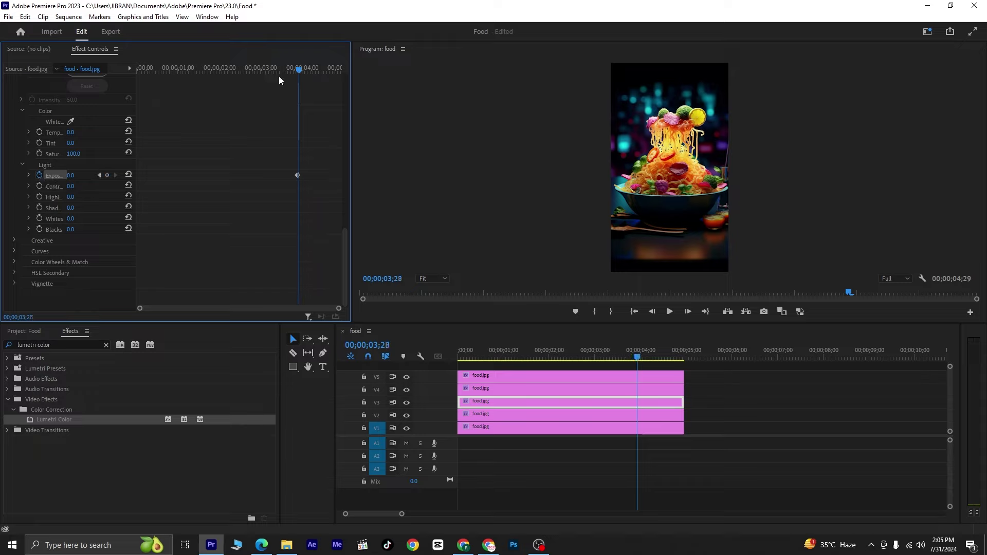
pyautogui.click(69, 175)
pyautogui.write('4')
pyautogui.press('Return')
# Return V3's Exposure to 0.0 five frames later at 04;03
pyautogui.hotkey('shift', 'Right')
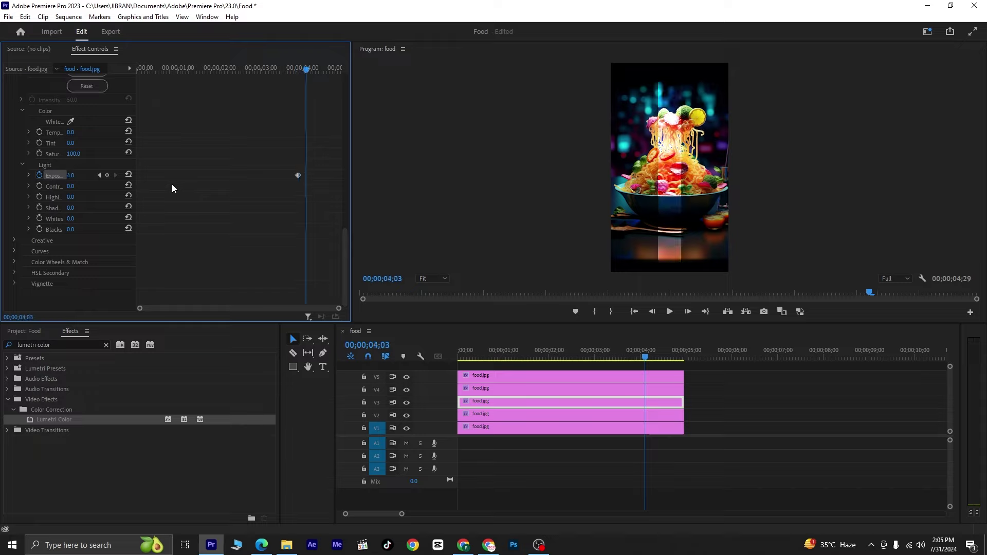
pyautogui.click(72, 177)
pyautogui.write('0')
pyautogui.press('Return')
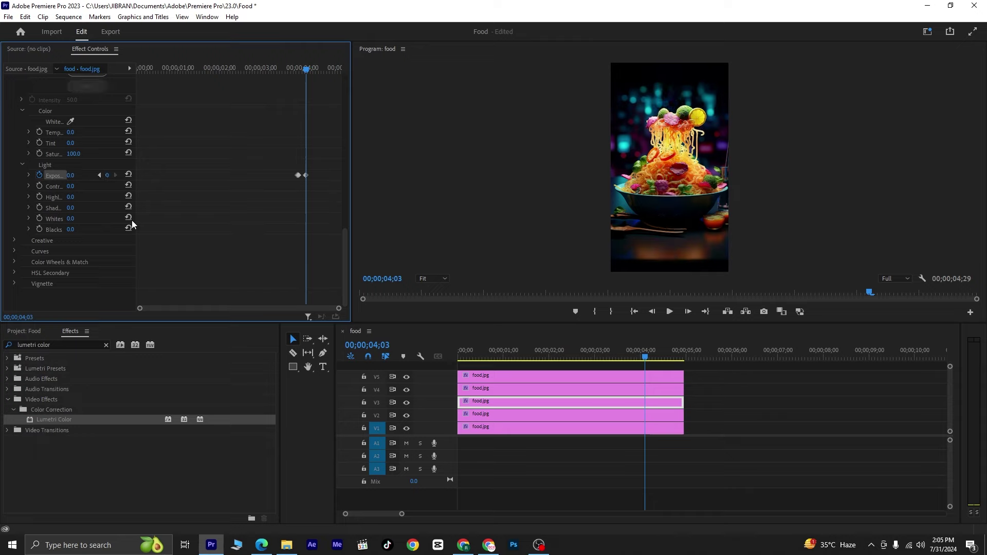
pyautogui.click(659, 391)
pyautogui.click(658, 391)
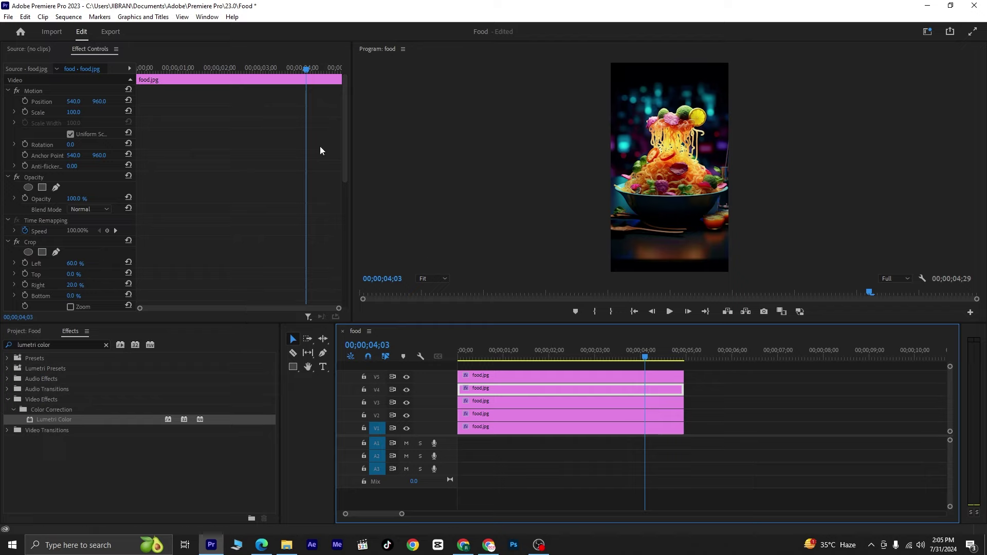
# Keyframe V4's Lumetri Exposure from 0 at 04;03 up to 4.0 at 04;04
pyautogui.moveTo(344, 136); pyautogui.dragTo(343, 267)
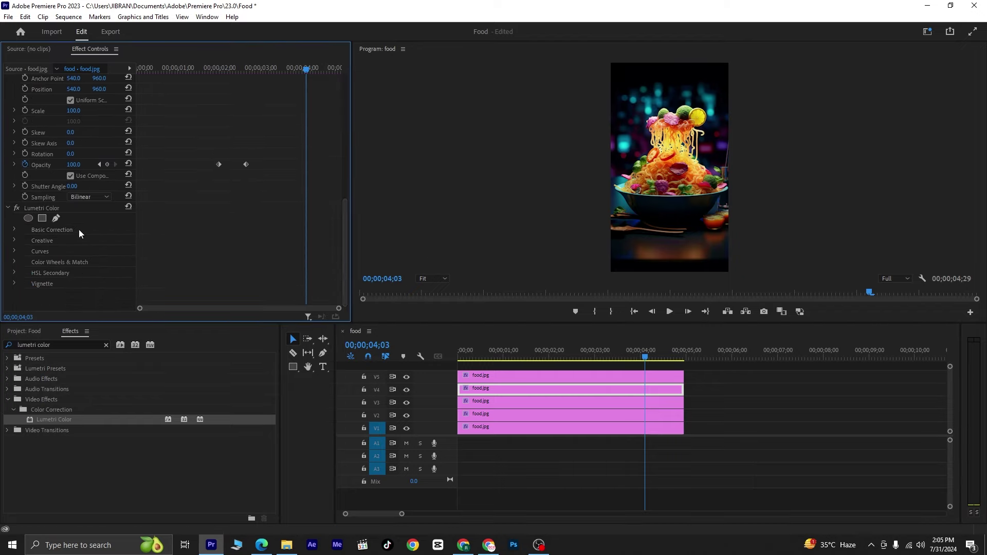
pyautogui.click(15, 229)
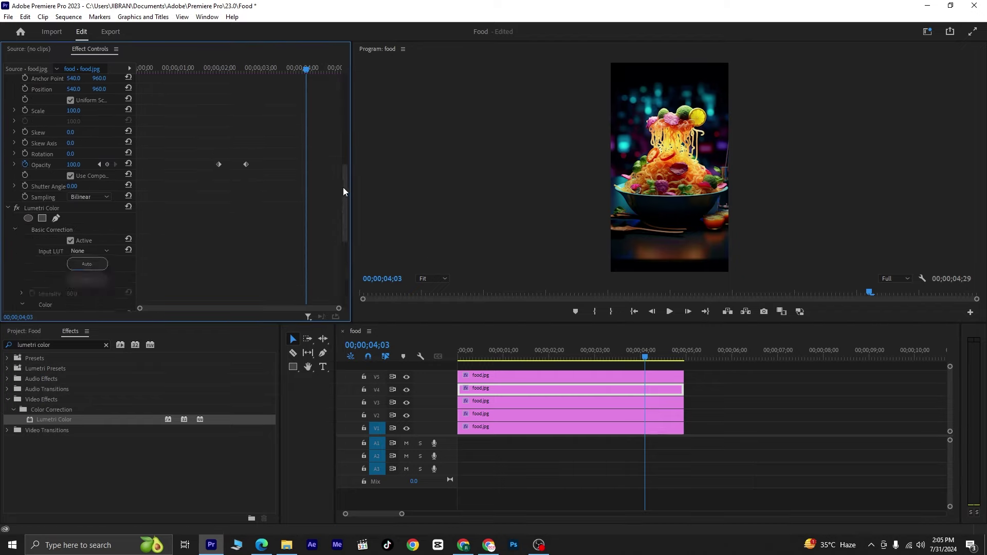
pyautogui.moveTo(343, 191); pyautogui.dragTo(333, 255)
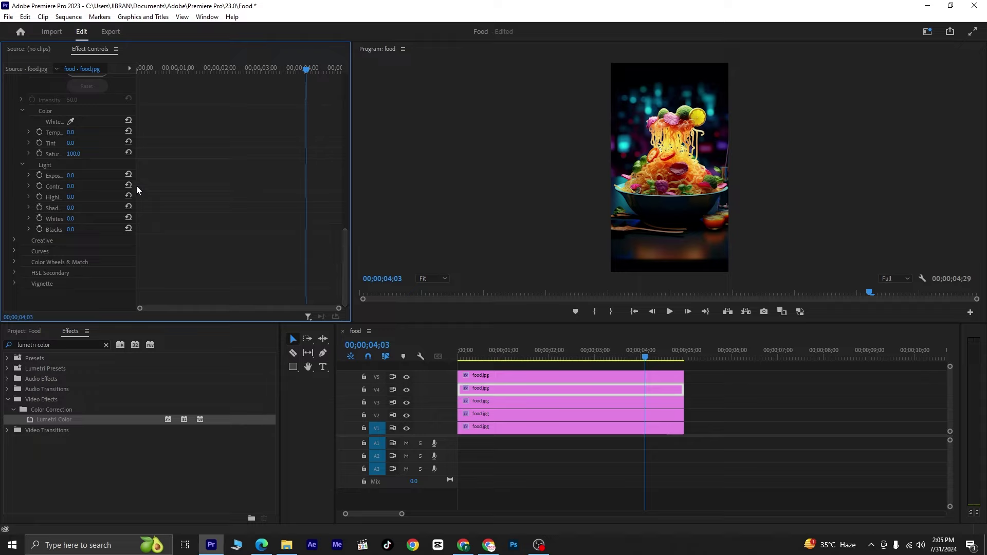
pyautogui.click(37, 175)
pyautogui.press('Right')
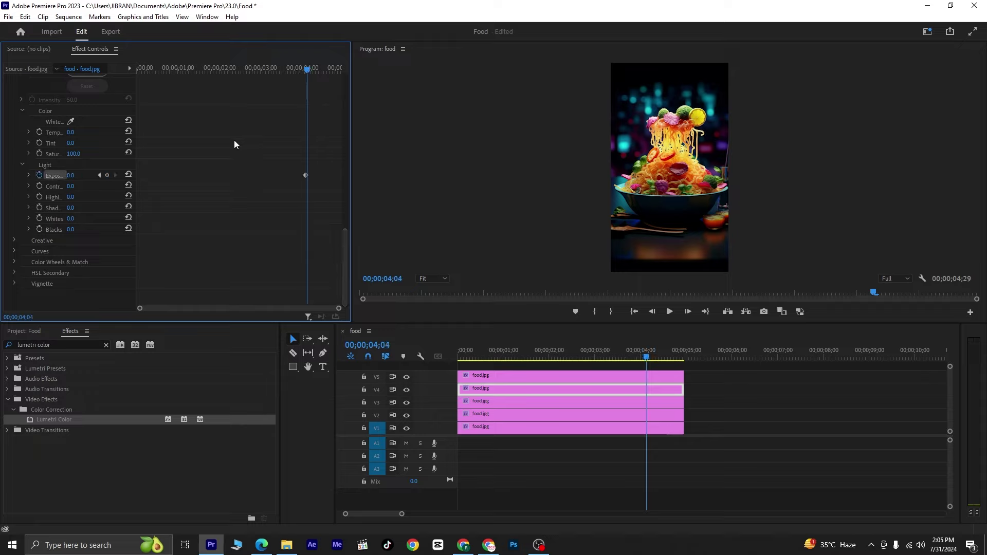
pyautogui.click(72, 176)
pyautogui.write('4')
pyautogui.press('Return')
# Bring V4's Exposure back to 0.0 five frames later at 04;09
pyautogui.hotkey('shift', 'Right')
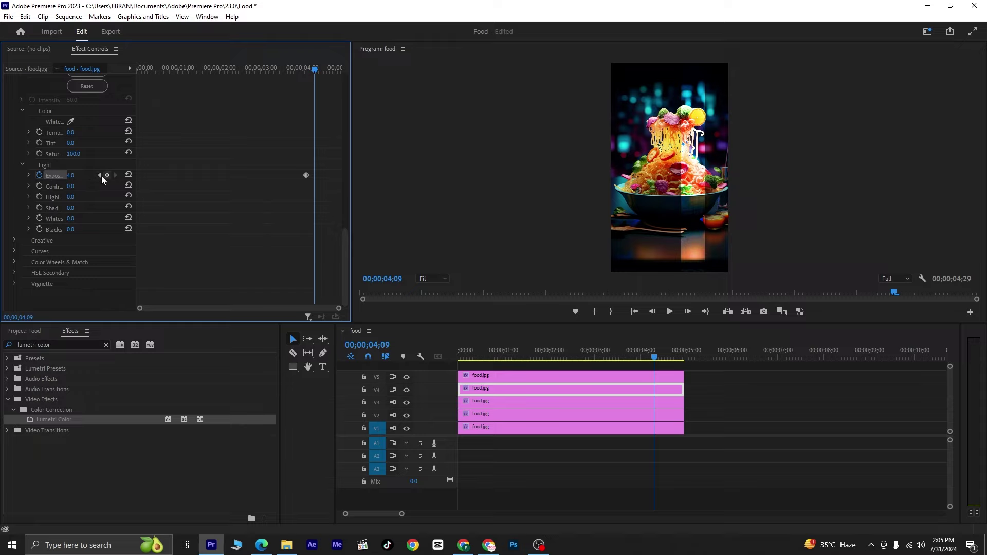
pyautogui.click(70, 175)
pyautogui.write('0')
pyautogui.press('Return')
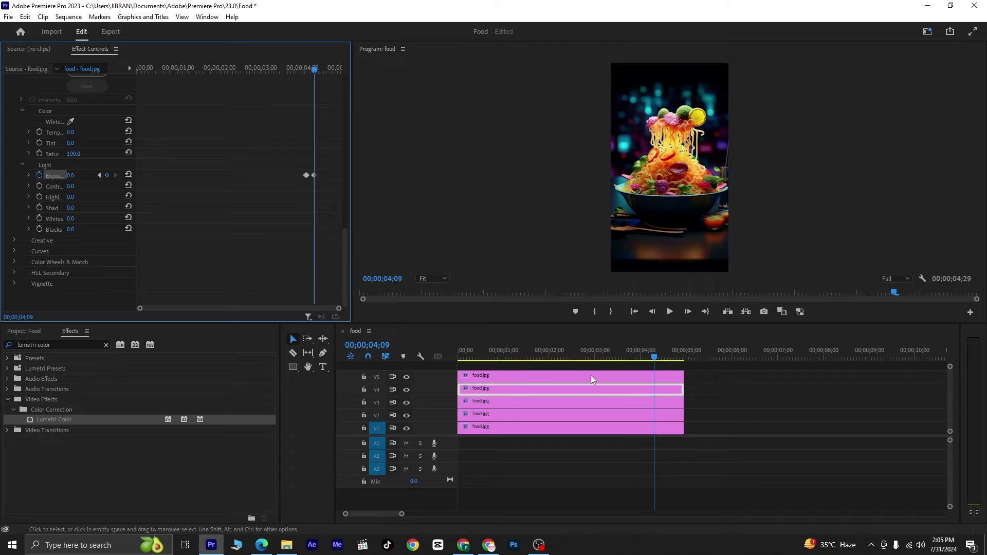
# Select the V5 clip and keyframe its Lumetri Exposure from 0 at 04;09 to 4.0 at 04;10
pyautogui.click(641, 376)
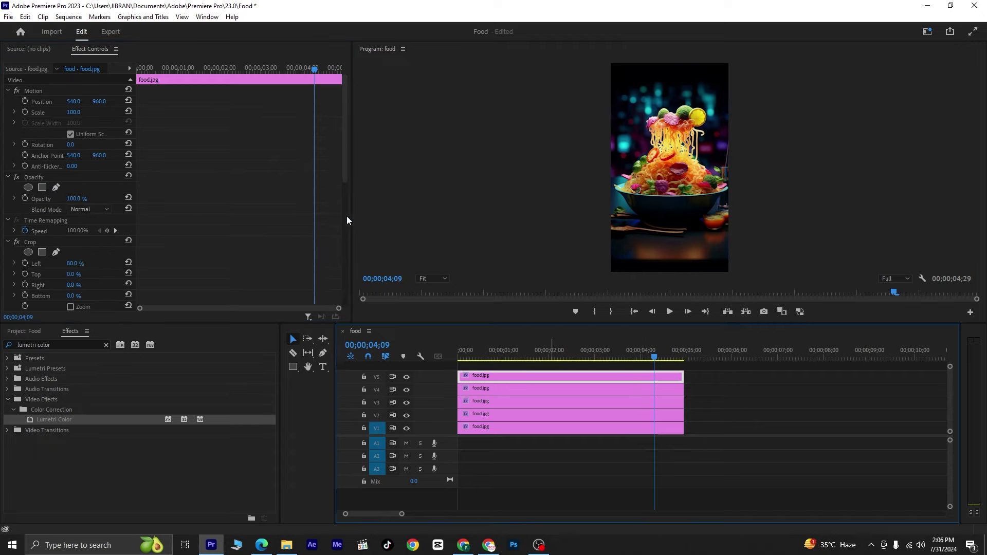
pyautogui.moveTo(343, 149); pyautogui.dragTo(337, 281)
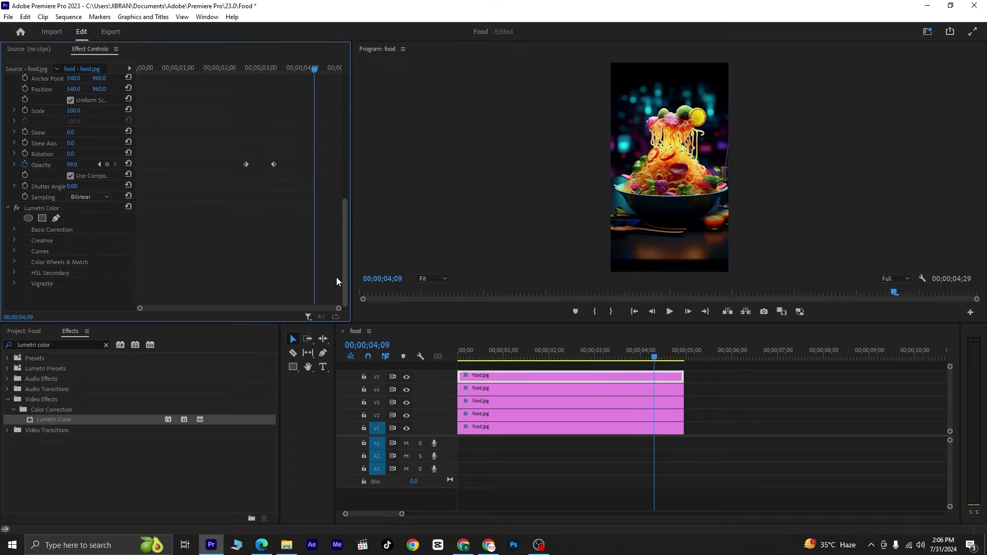
pyautogui.click(15, 229)
pyautogui.moveTo(344, 174); pyautogui.dragTo(335, 243)
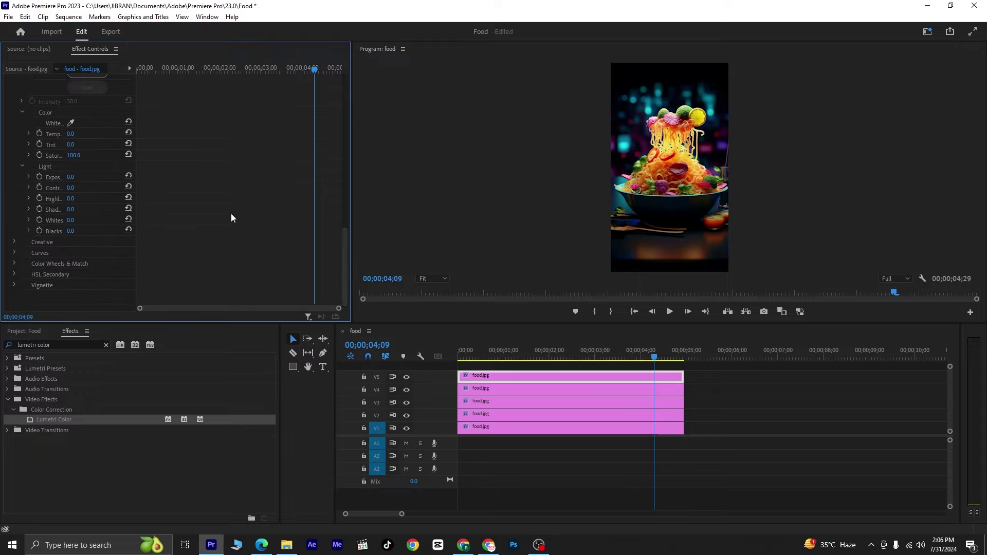
pyautogui.click(40, 177)
pyautogui.press('Right')
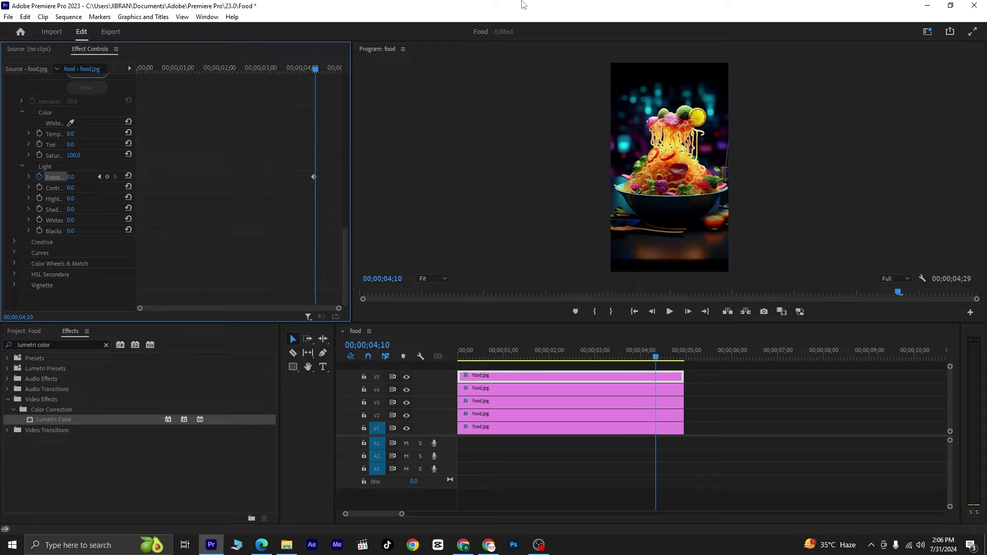
pyautogui.click(69, 180)
pyautogui.write('4')
pyautogui.press('Return')
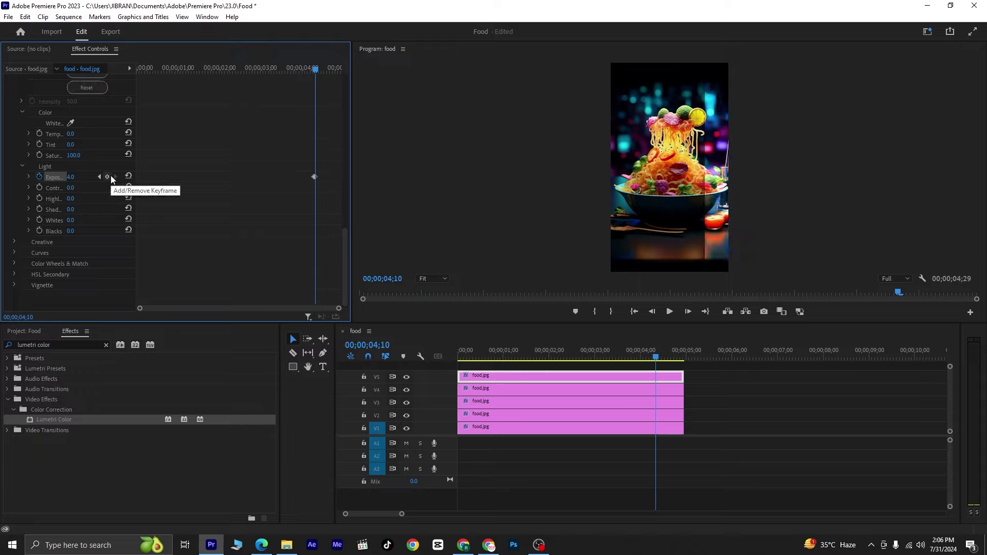
# Return V5's Exposure to 0.0 five frames later at 04;15
pyautogui.hotkey('shift', 'Right')
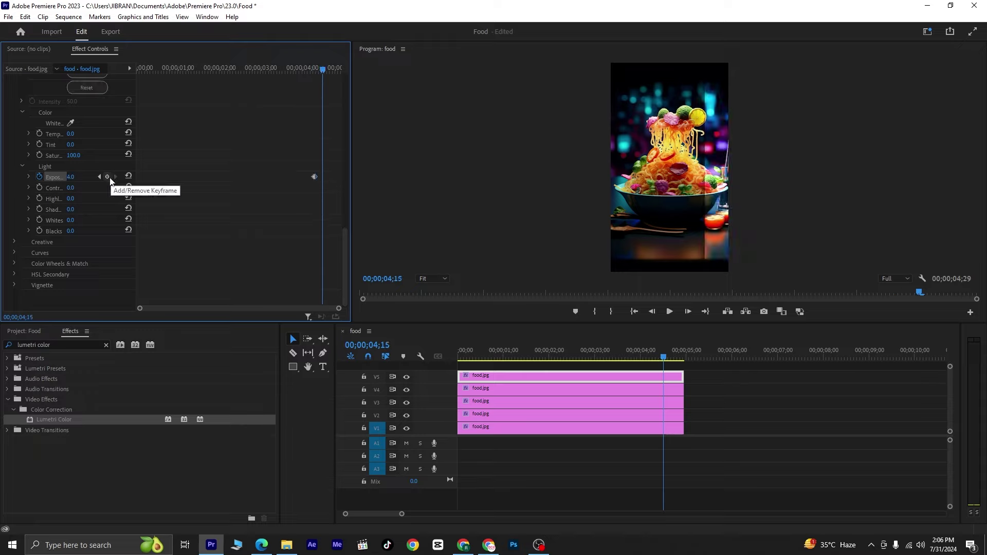
pyautogui.click(82, 175)
pyautogui.write('0')
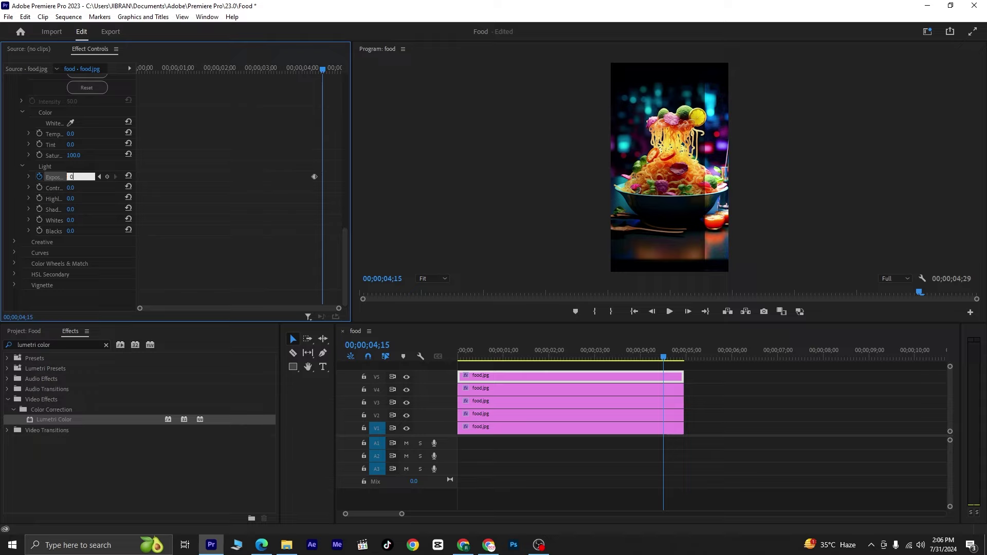
pyautogui.press('Return')
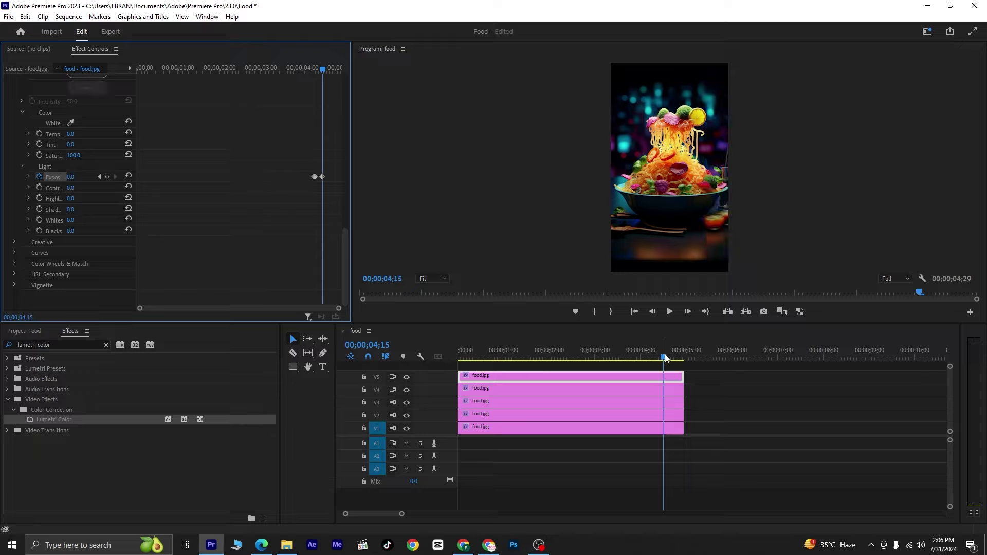
pyautogui.press('Home')
pyautogui.click(337, 376)
pyautogui.press('space')
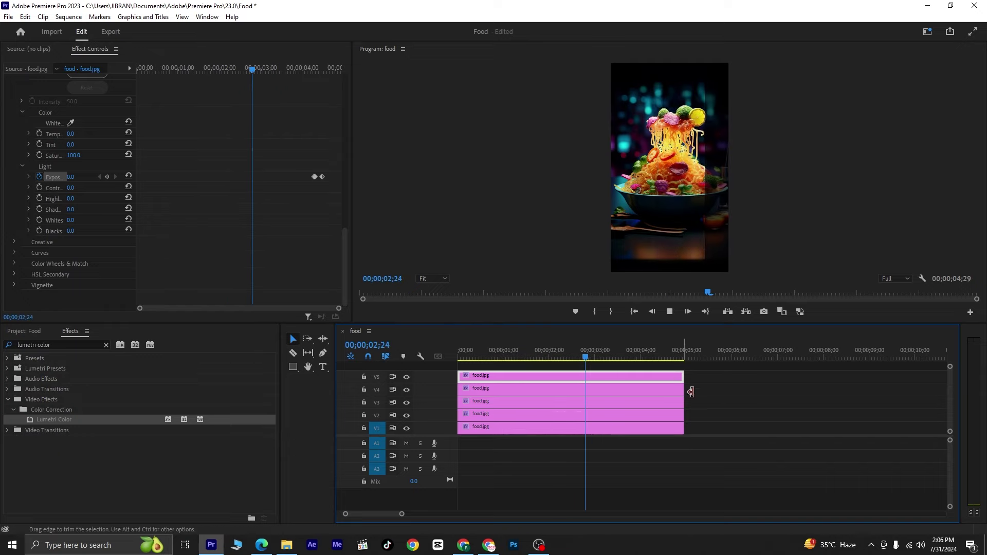
pyautogui.press('space')
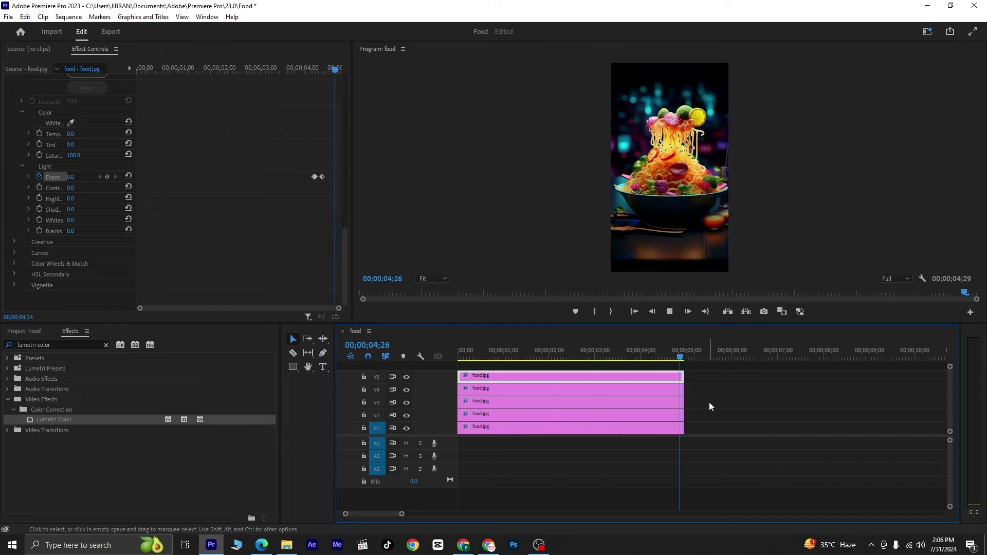
pyautogui.press('Home')
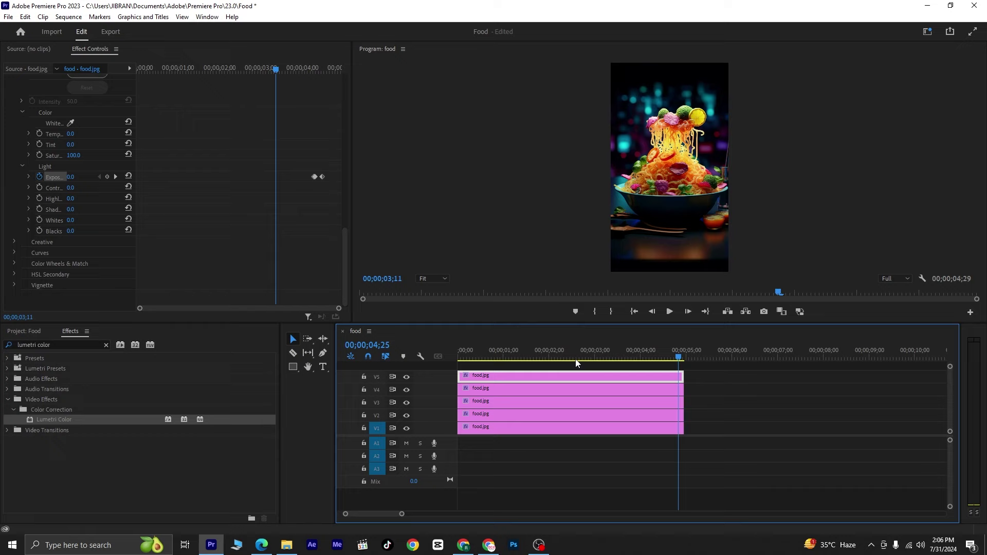